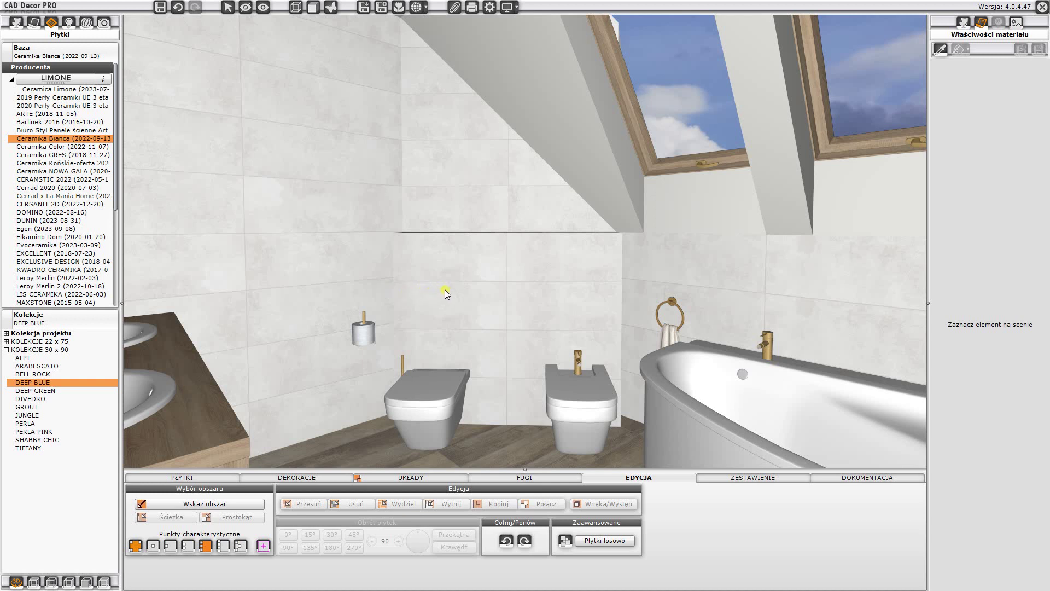
Step: Rotate the 3D view of the WC wall and bathtub, then close it back to Lazienka.dwg
{"action": "mouse_move", "coordinate": [453, 294]}
{"action": "left_mouse_down"}
{"action": "mouse_move", "coordinate": [522, 324]}
{"action": "mouse_move", "coordinate": [387, 287]}
{"action": "left_mouse_up"}
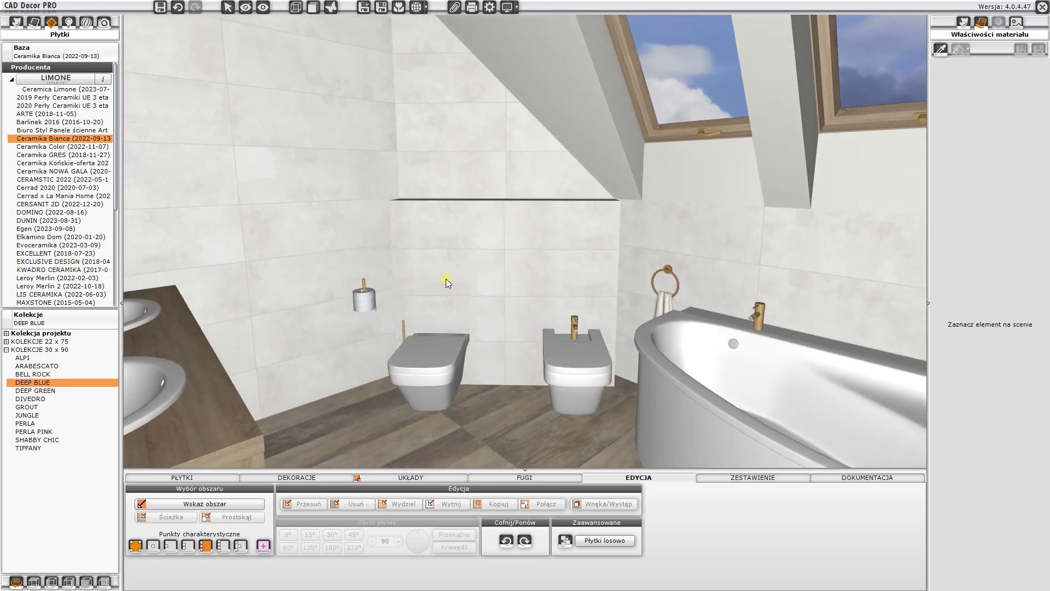
{"action": "left_click", "coordinate": [1041, 7]}
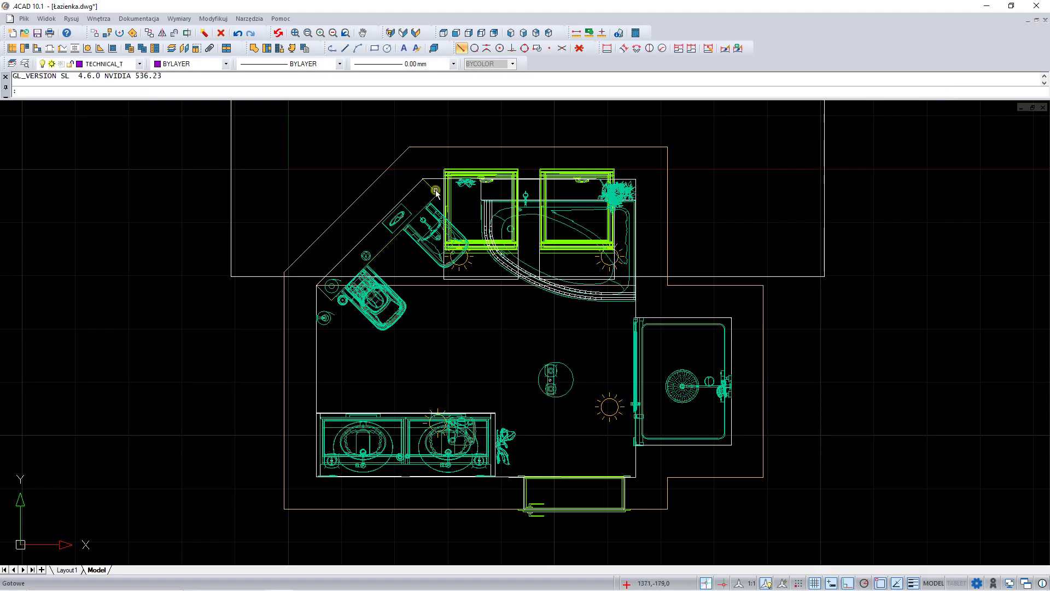
Step: Select and deselect the diagonal wall, then relaunch the bathroom in 3D via Wizualizacja
{"action": "left_click", "coordinate": [385, 252]}
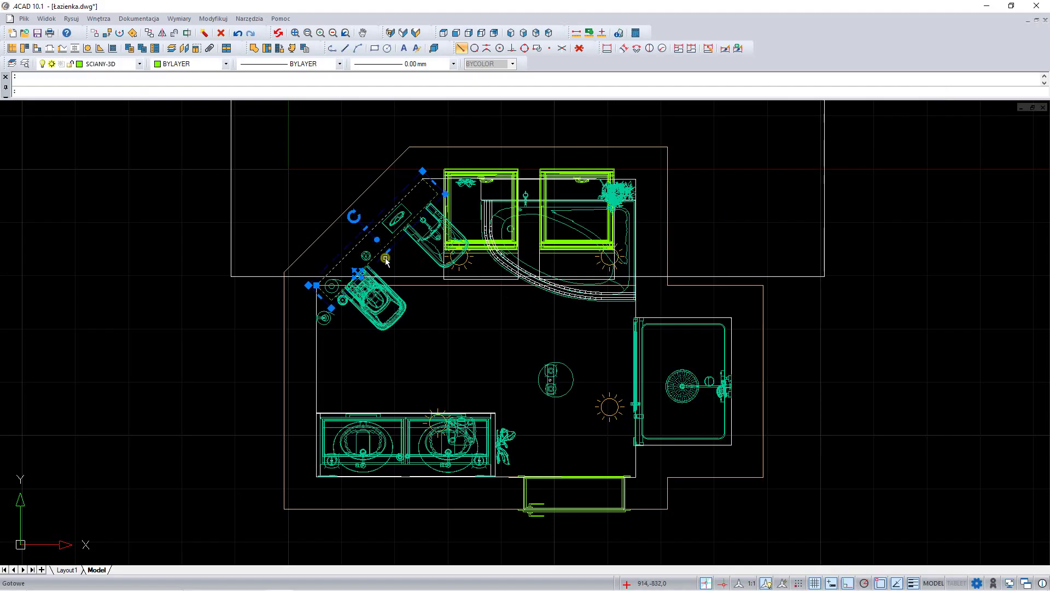
{"action": "key", "text": "Escape"}
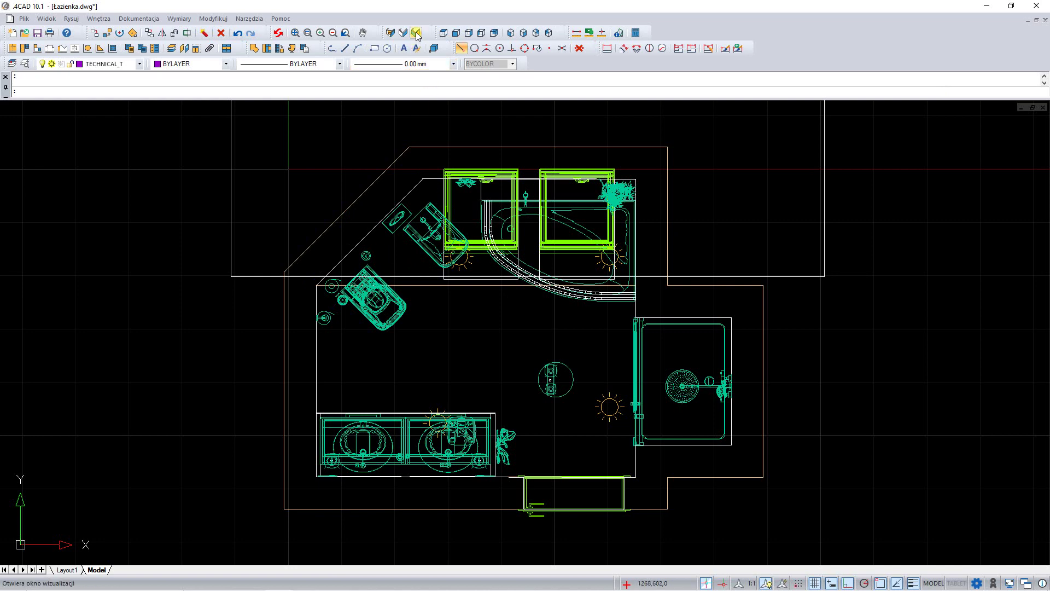
{"action": "left_click", "coordinate": [416, 35]}
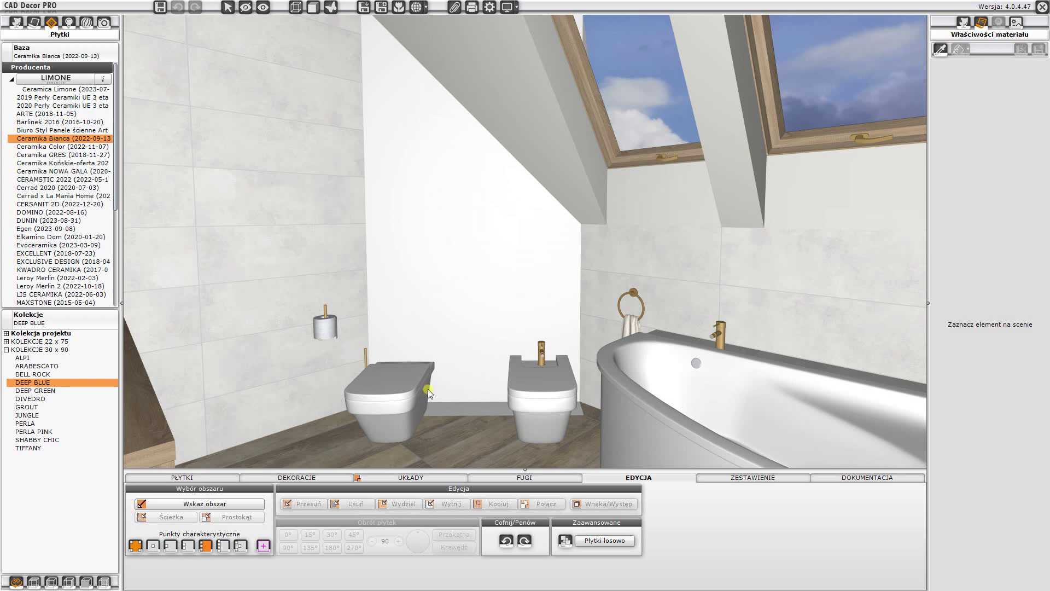
Step: Tile the whole bare wall behind the WC and bidet with Grout 30x90 from PŁYTKI
{"action": "left_click", "coordinate": [209, 479]}
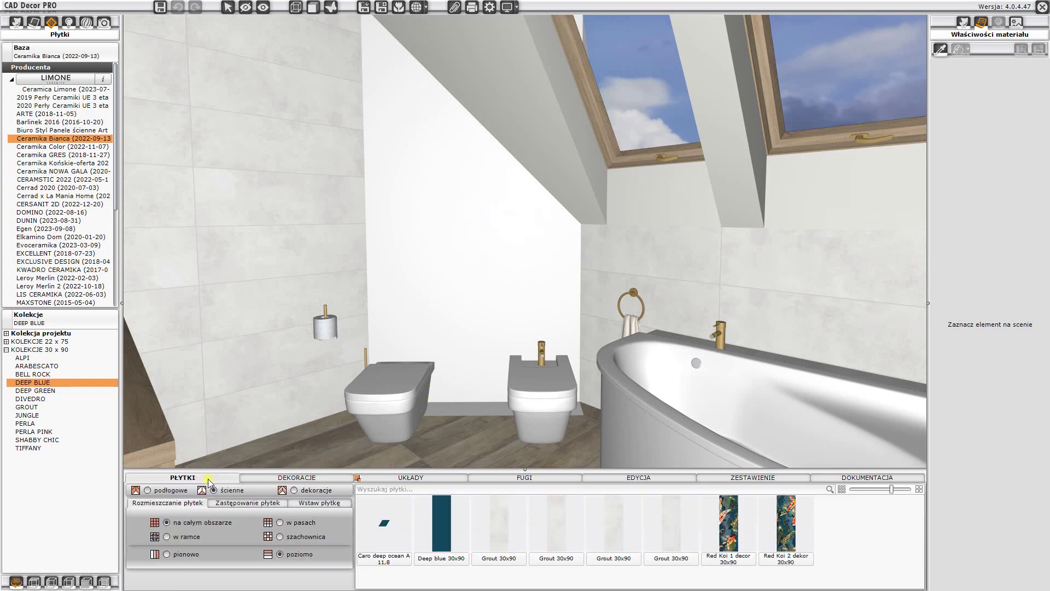
{"action": "left_click", "coordinate": [497, 529]}
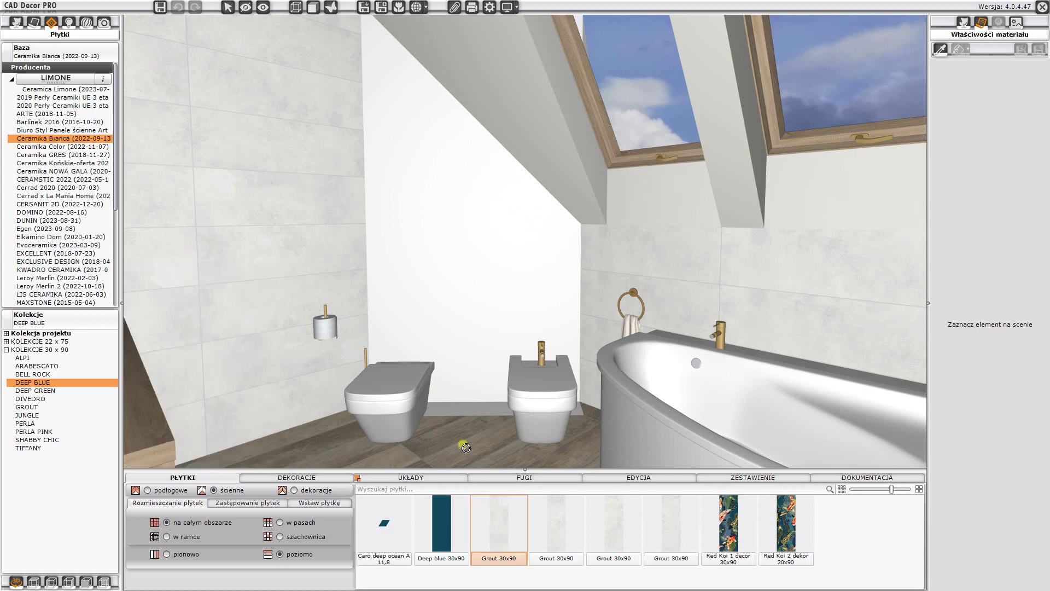
{"action": "left_click", "coordinate": [454, 396]}
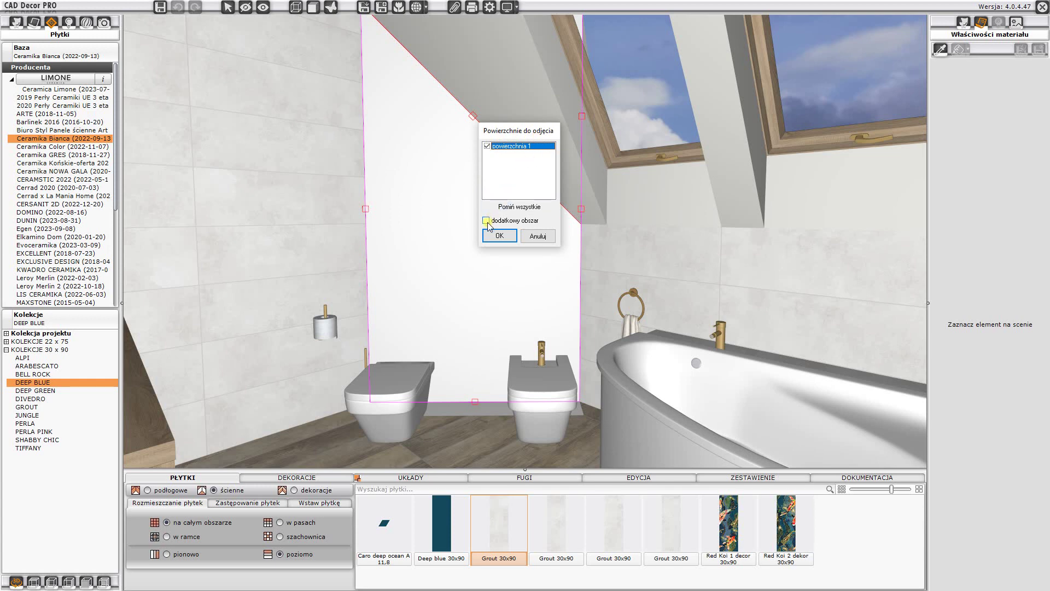
{"action": "left_click", "coordinate": [500, 236]}
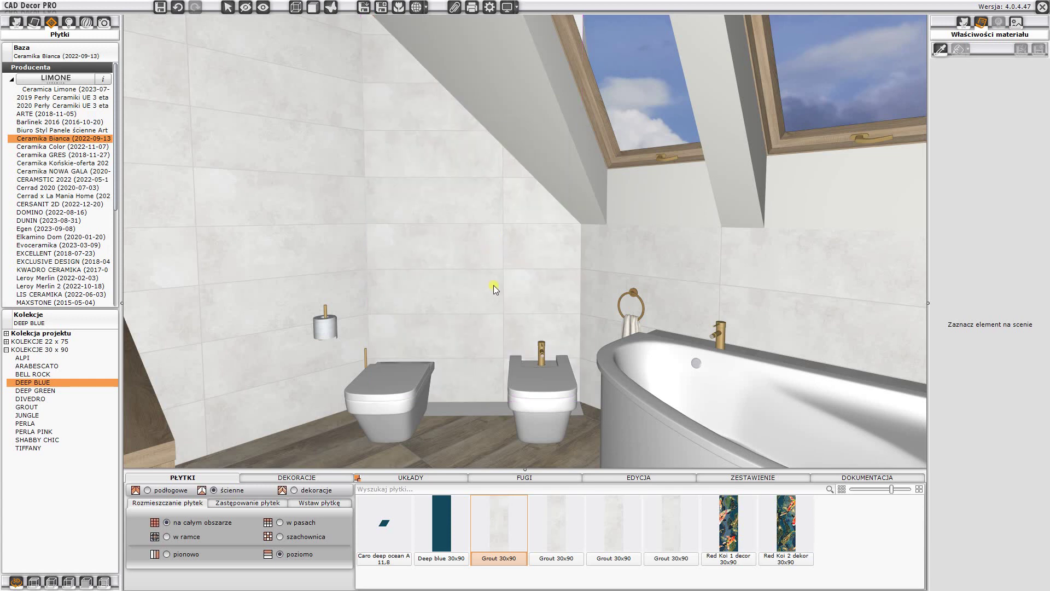
Step: Shift the Grout 30x90 layout on the WC and bidet wall leftward using Przesuń obszar
{"action": "left_click", "coordinate": [485, 286]}
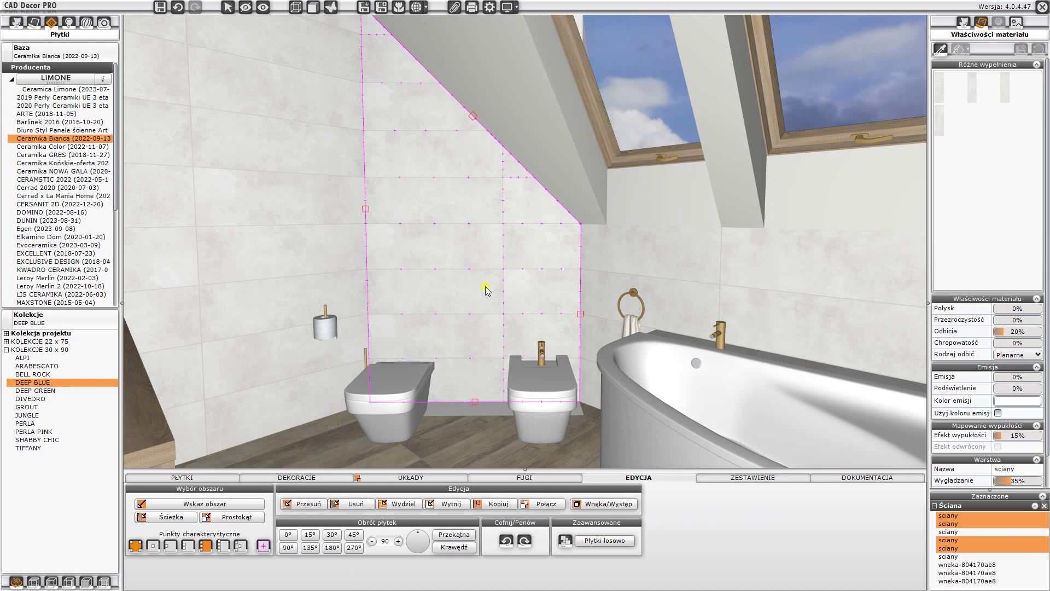
{"action": "right_click", "coordinate": [485, 287]}
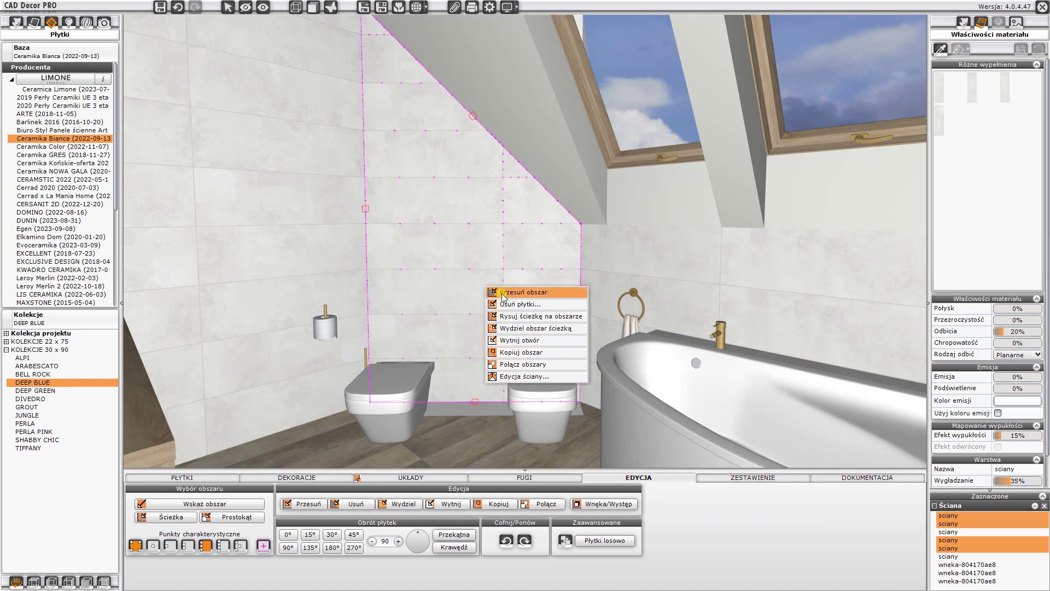
{"action": "left_click", "coordinate": [506, 294]}
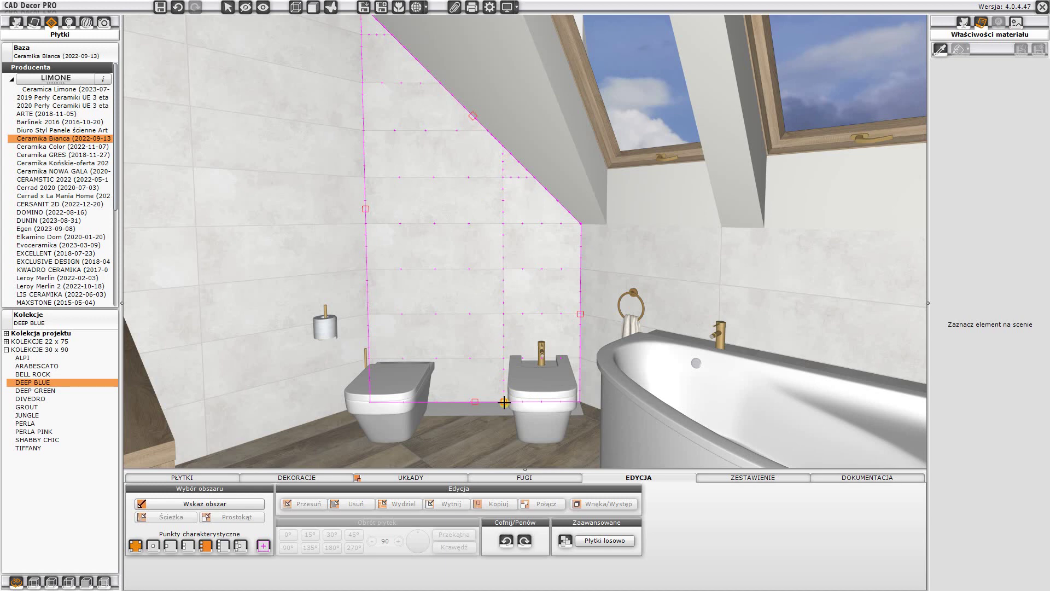
{"action": "left_click_drag", "start_coordinate": [504, 402], "coordinate": [477, 403]}
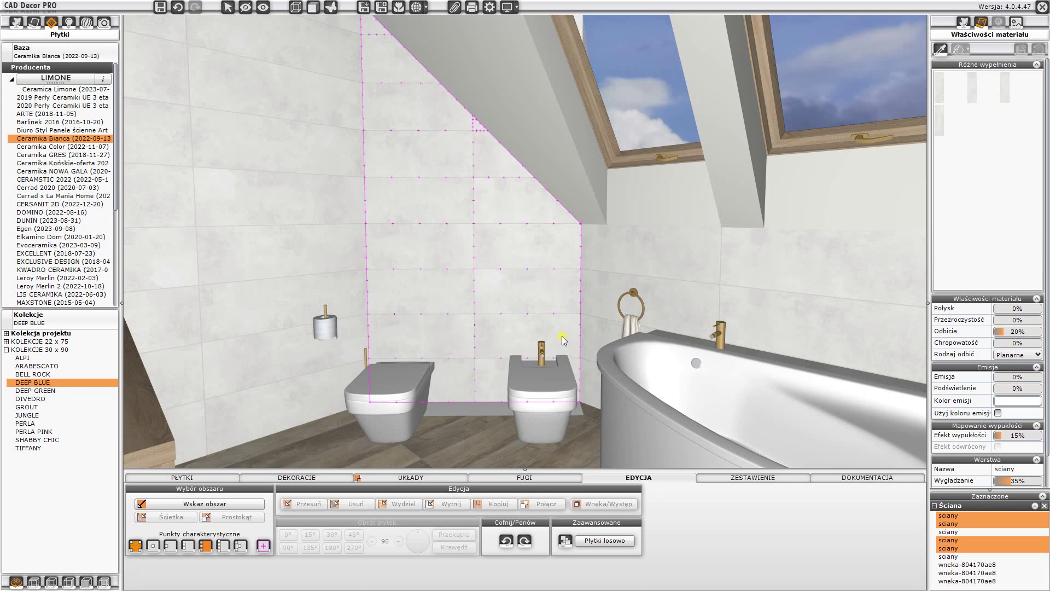
Step: Turn on tile-corner snap points for the wall's tile area and start a Prostokąt rectangle
{"action": "left_click", "coordinate": [435, 290]}
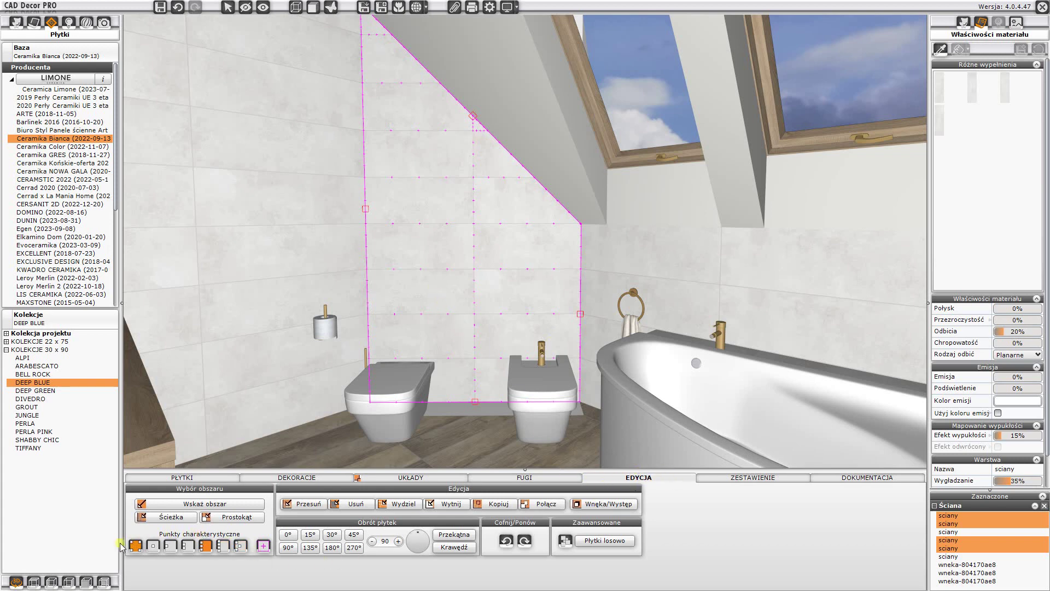
{"action": "left_click", "coordinate": [204, 543]}
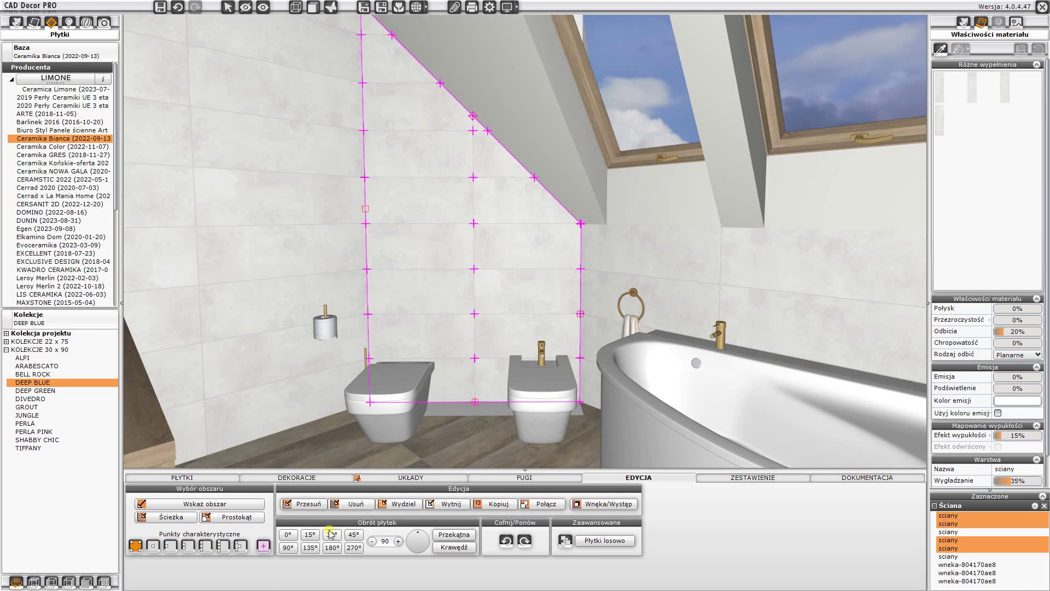
{"action": "left_click", "coordinate": [244, 520]}
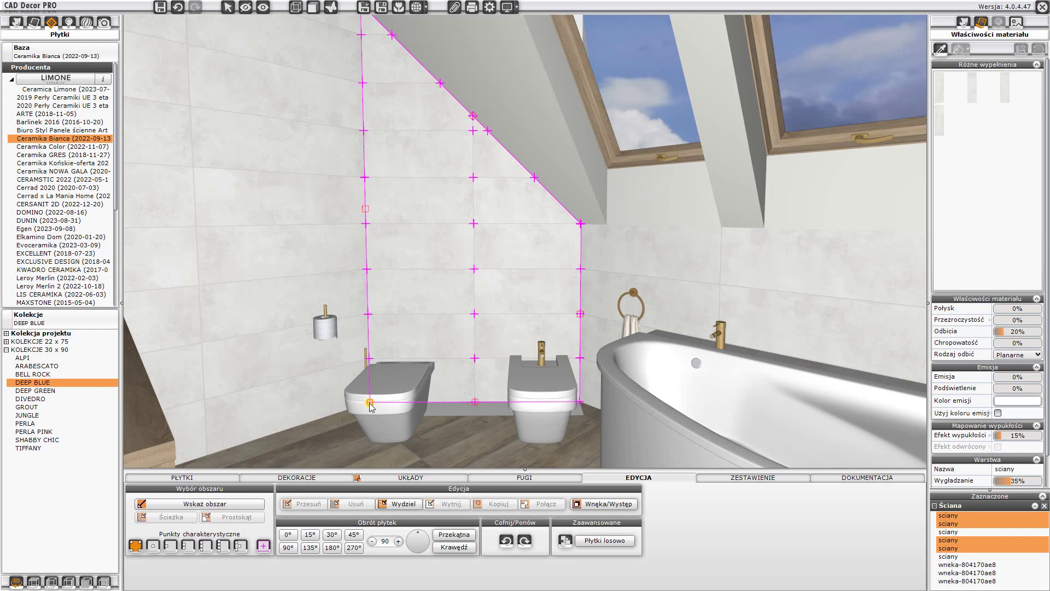
Step: Recess a 1410 × 1204 mm rectangle behind the WC and bidet as a 20 mm Wnęka
{"action": "left_click", "coordinate": [369, 403]}
{"action": "left_click", "coordinate": [581, 225]}
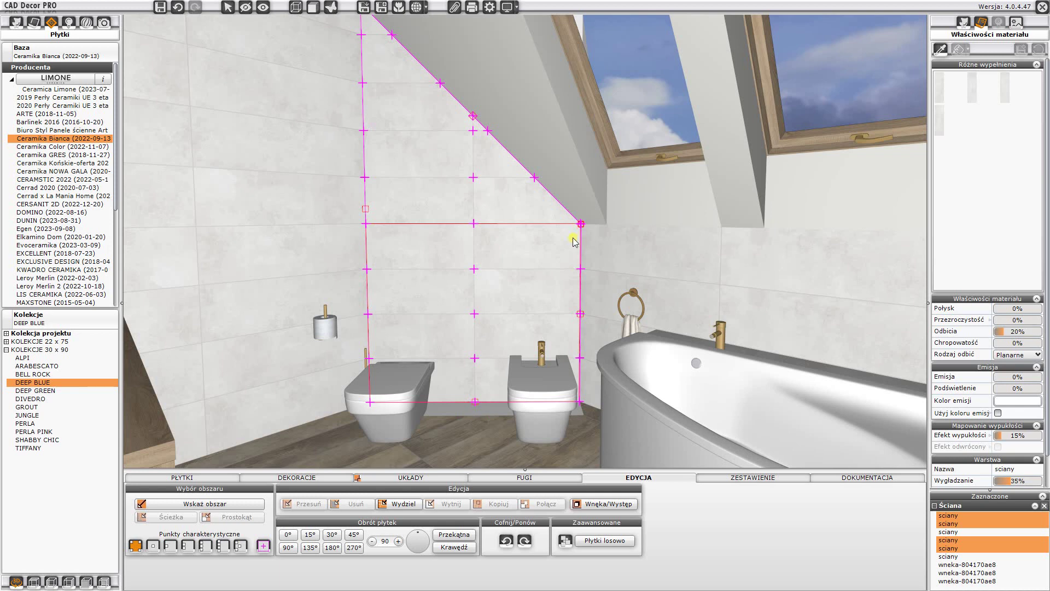
{"action": "right_click", "coordinate": [546, 246]}
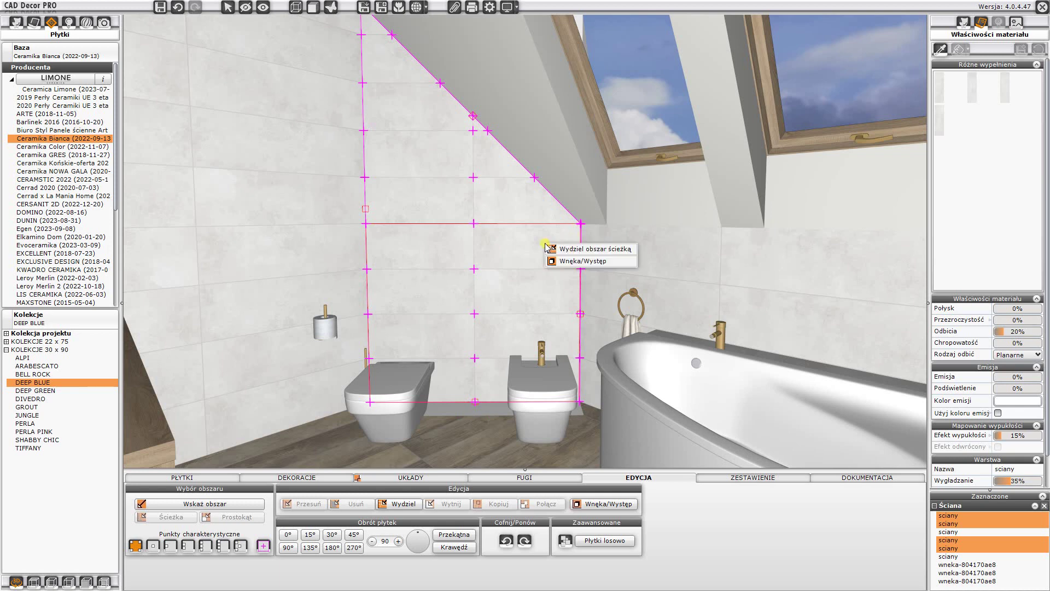
{"action": "left_click", "coordinate": [569, 261]}
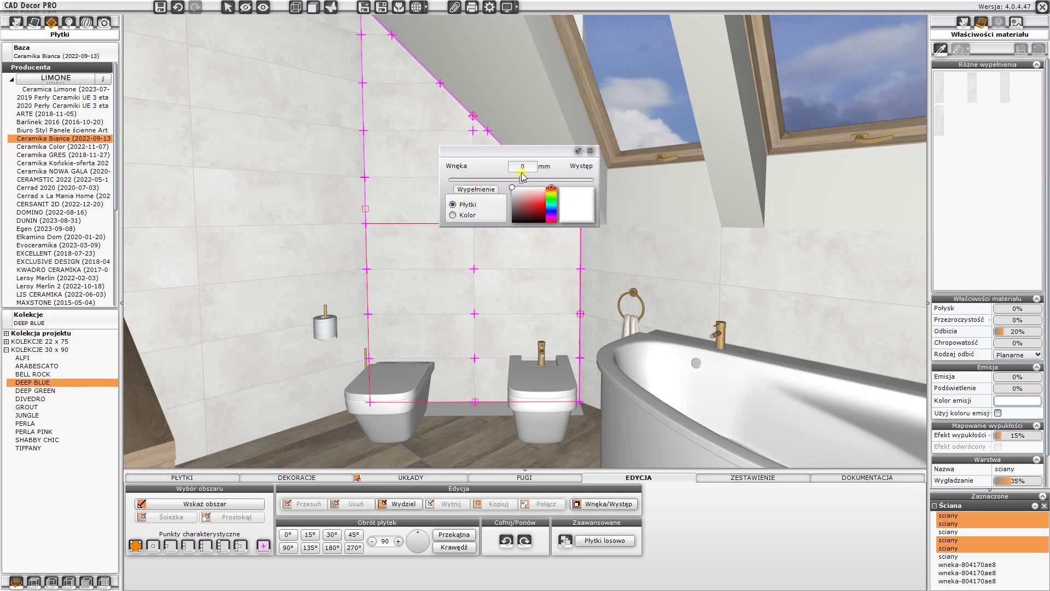
{"action": "type", "text": "200"}
{"action": "left_click", "coordinate": [578, 152]}
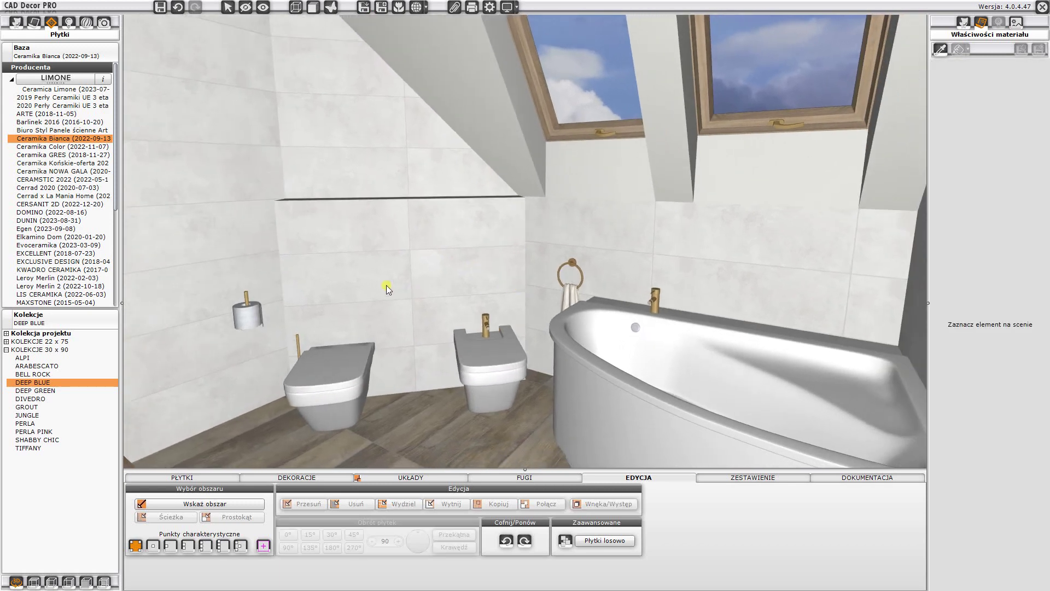
Step: Shift the tile layout on the niche's top ledge with Przesuń obszar so it forms one area
{"action": "scroll", "coordinate": [386, 284], "scroll_direction": "up", "scroll_amount": 2}
{"action": "scroll", "coordinate": [380, 290], "scroll_direction": "up", "scroll_amount": 1}
{"action": "scroll", "coordinate": [396, 278], "scroll_direction": "up", "scroll_amount": 2}
{"action": "scroll", "coordinate": [418, 284], "scroll_direction": "up", "scroll_amount": 1}
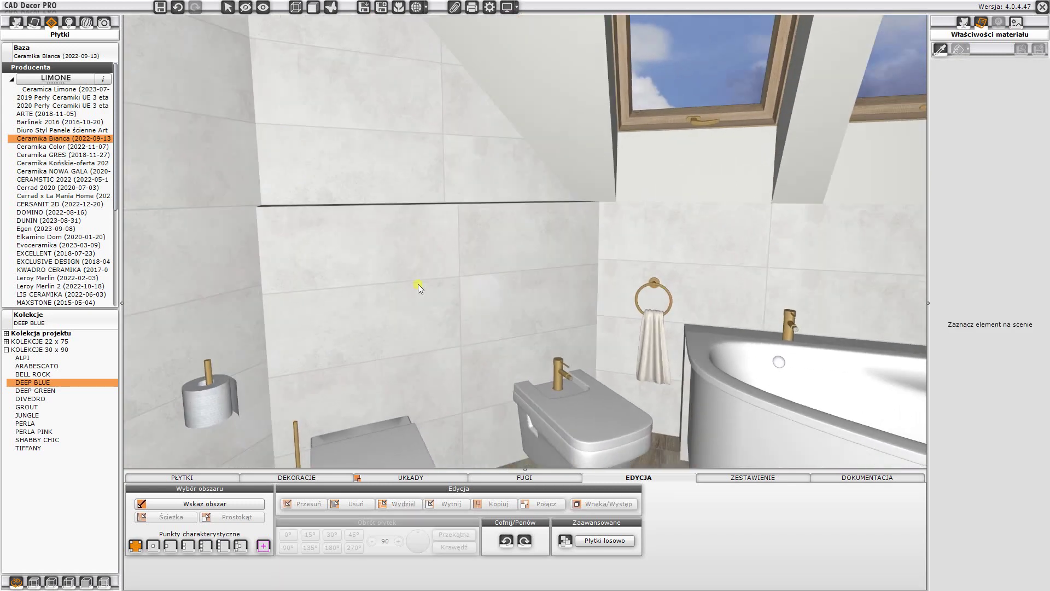
{"action": "scroll", "coordinate": [411, 284], "scroll_direction": "up", "scroll_amount": 2}
{"action": "scroll", "coordinate": [520, 300], "scroll_direction": "up", "scroll_amount": 1}
{"action": "scroll", "coordinate": [555, 356], "scroll_direction": "up", "scroll_amount": 1}
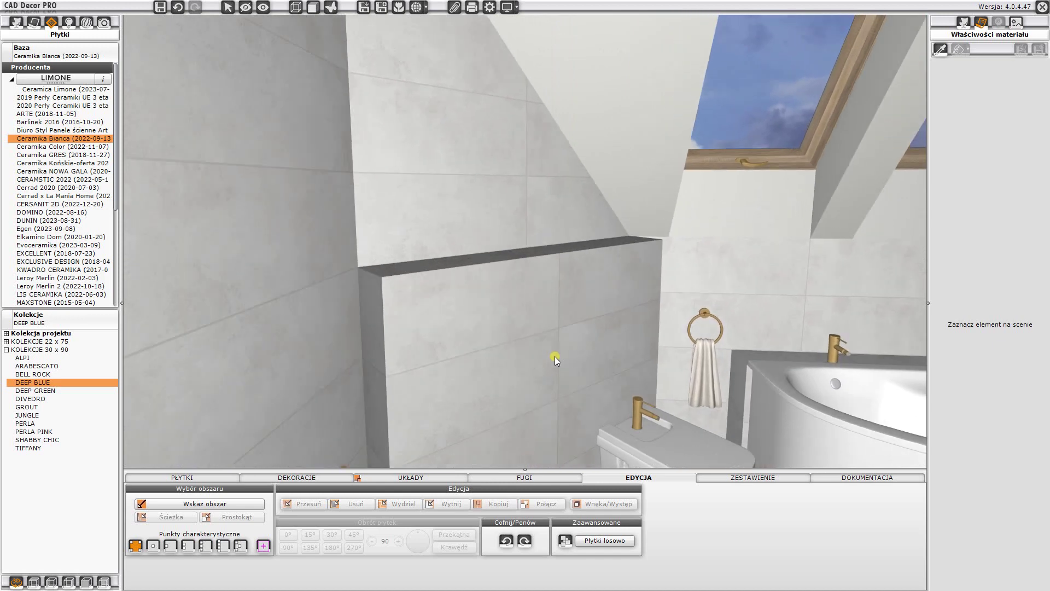
{"action": "mouse_move", "coordinate": [554, 356]}
{"action": "middle_mouse_down"}
{"action": "mouse_move", "coordinate": [471, 350]}
{"action": "mouse_move", "coordinate": [428, 391]}
{"action": "mouse_move", "coordinate": [411, 443]}
{"action": "mouse_move", "coordinate": [402, 377]}
{"action": "middle_mouse_up"}
{"action": "left_click", "coordinate": [402, 375]}
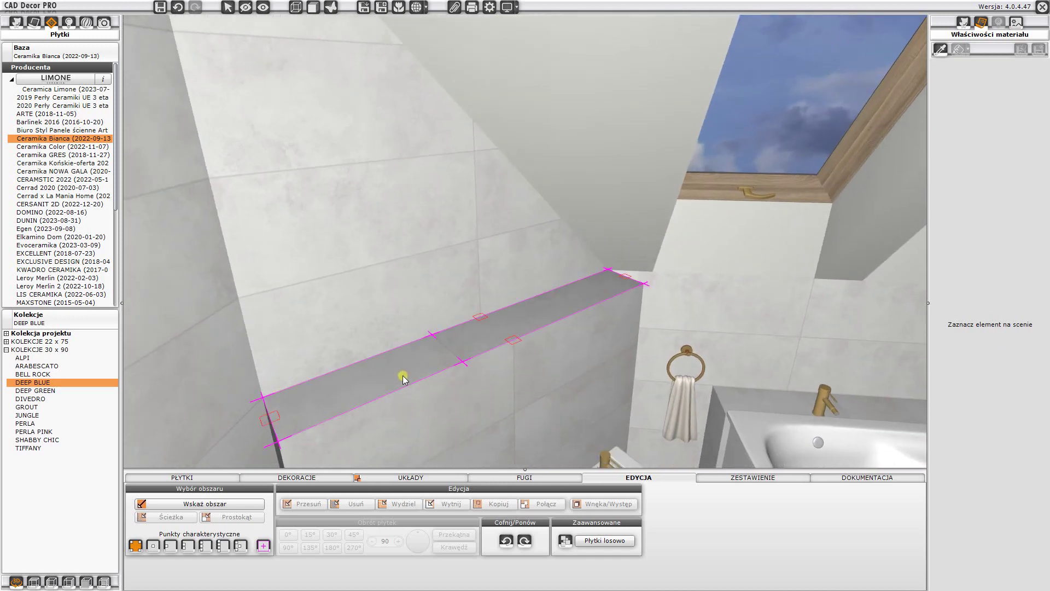
{"action": "right_click", "coordinate": [407, 363]}
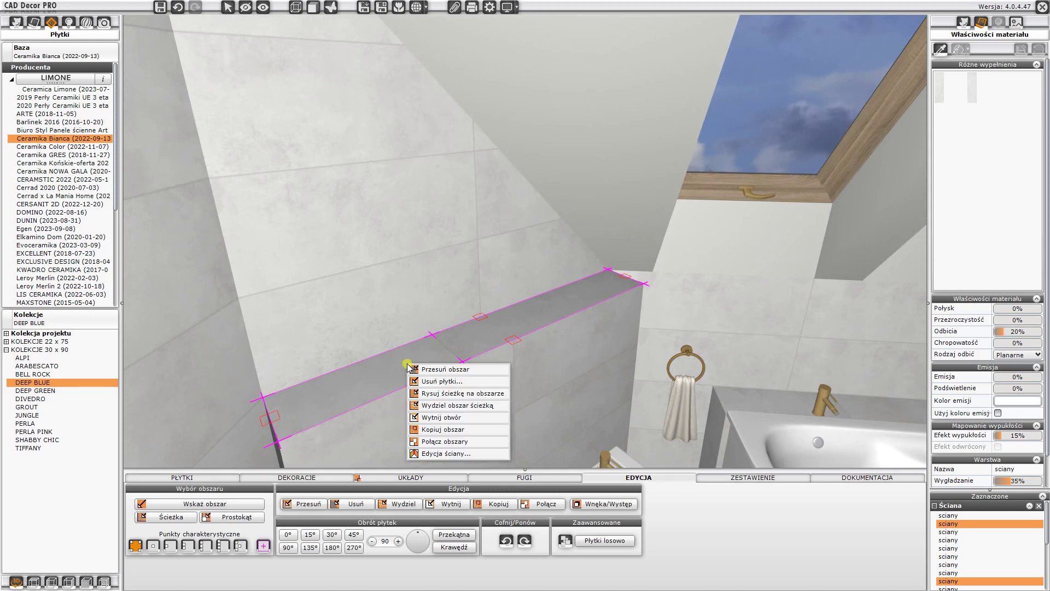
{"action": "left_click", "coordinate": [428, 371]}
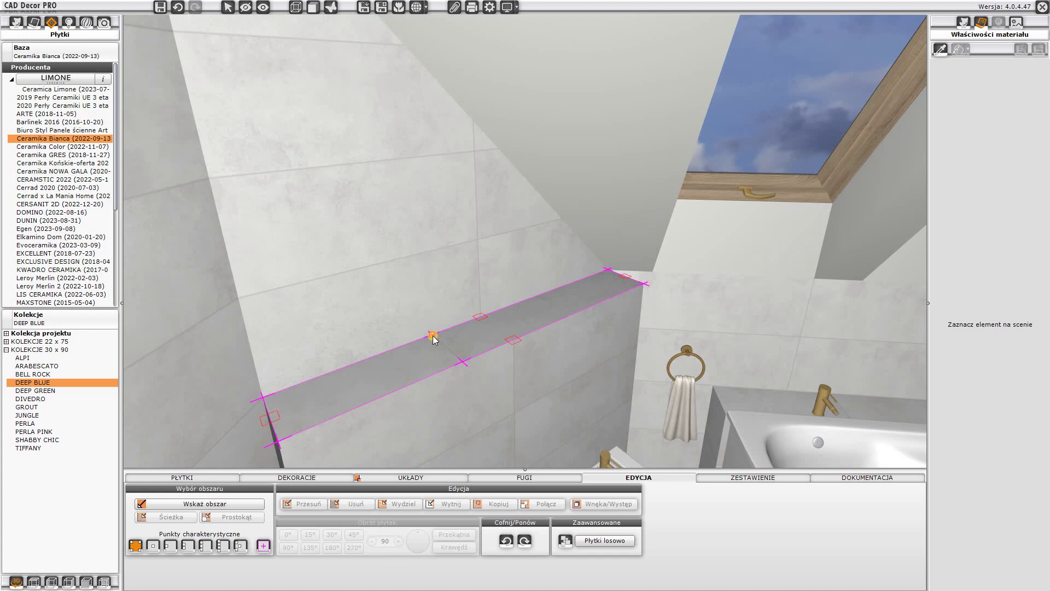
{"action": "left_click", "coordinate": [448, 330]}
Step: Swing and move the camera down to view the WC and the wall beneath it
{"action": "mouse_move", "coordinate": [480, 330]}
{"action": "left_mouse_down"}
{"action": "mouse_move", "coordinate": [475, 365]}
{"action": "mouse_move", "coordinate": [454, 301]}
{"action": "mouse_move", "coordinate": [448, 127]}
{"action": "mouse_move", "coordinate": [482, 315]}
{"action": "mouse_move", "coordinate": [449, 242]}
{"action": "mouse_move", "coordinate": [496, 130]}
{"action": "mouse_move", "coordinate": [383, 282]}
{"action": "mouse_move", "coordinate": [378, 213]}
{"action": "mouse_move", "coordinate": [399, 183]}
{"action": "left_mouse_up"}
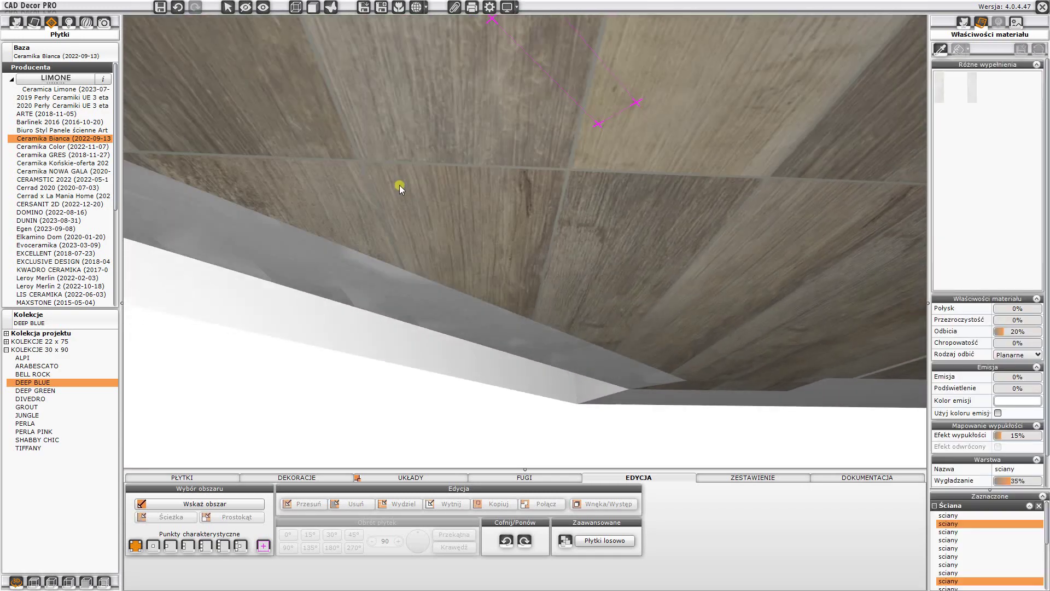
{"action": "left_click", "coordinate": [419, 308]}
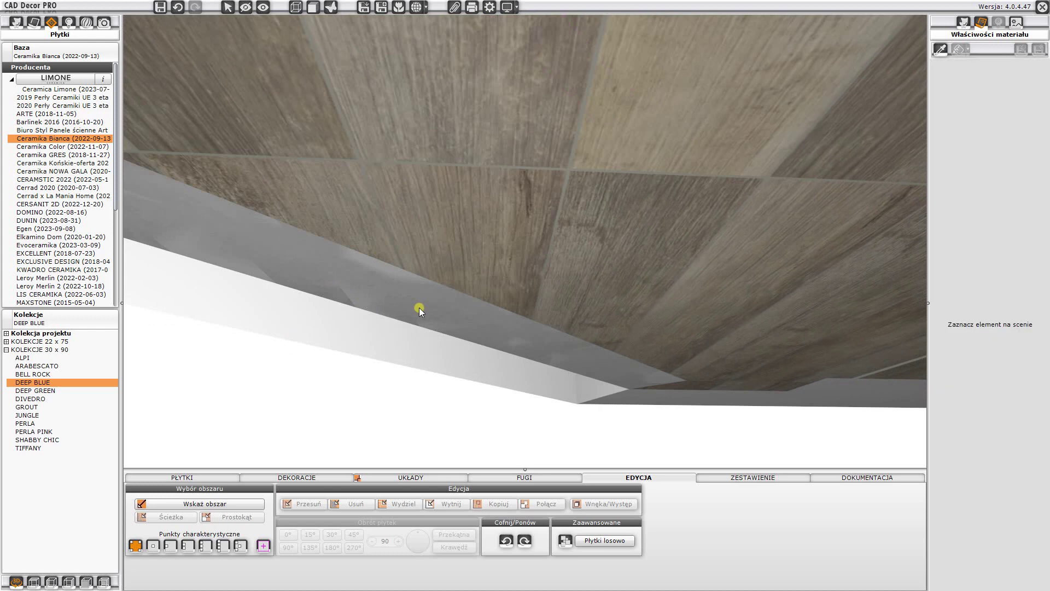
{"action": "left_click", "coordinate": [246, 8]}
{"action": "left_click_drag", "start_coordinate": [317, 161], "coordinate": [317, 168]}
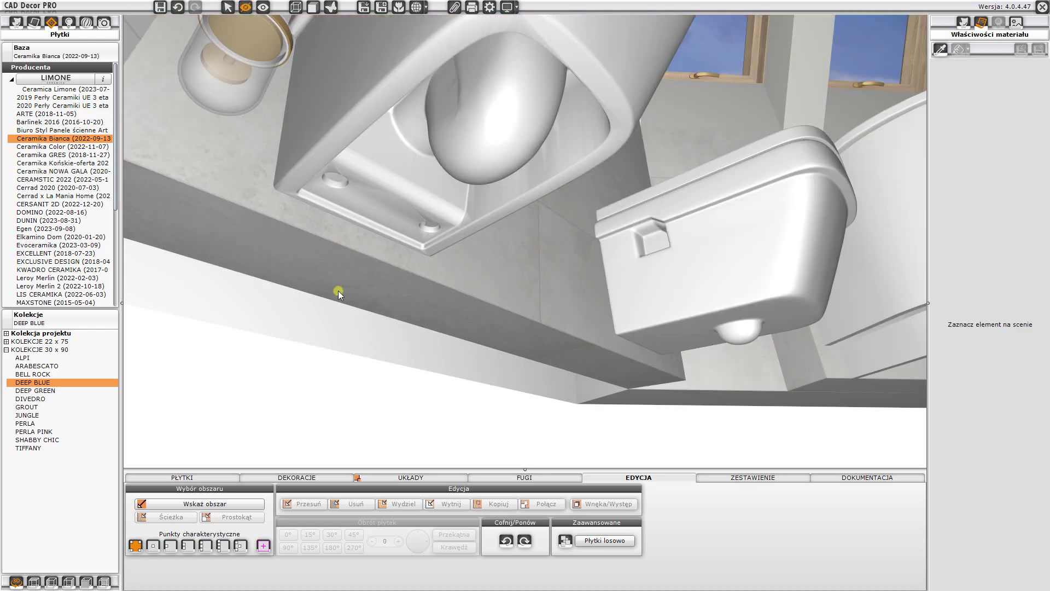
{"action": "key", "text": "Escape"}
Step: Remove tiles from the wall band beneath the WC with Usuń płytki, then show hidden elements
{"action": "left_click", "coordinate": [334, 258]}
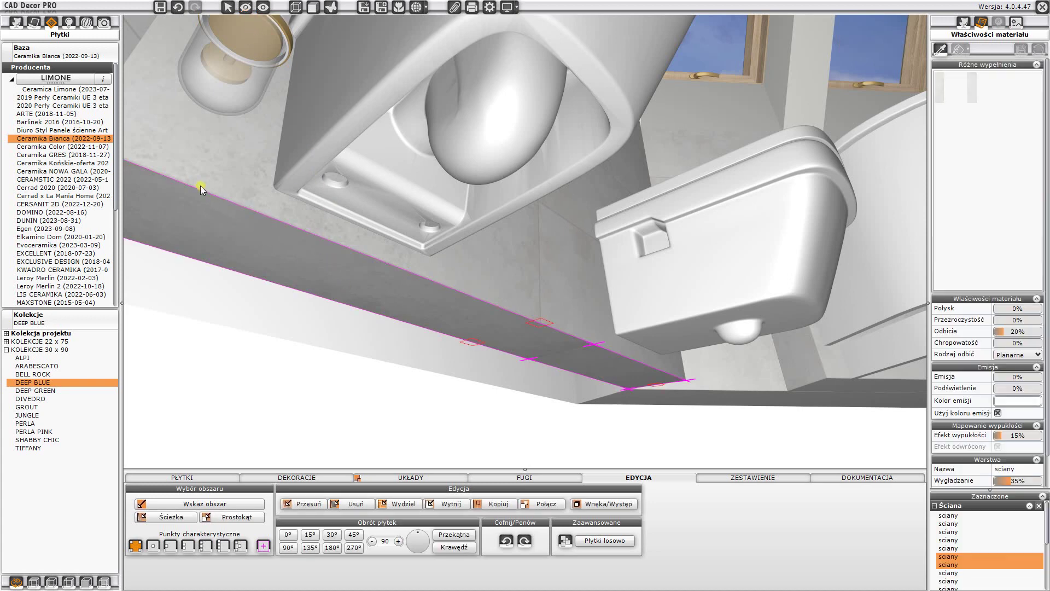
{"action": "right_click", "coordinate": [364, 273]}
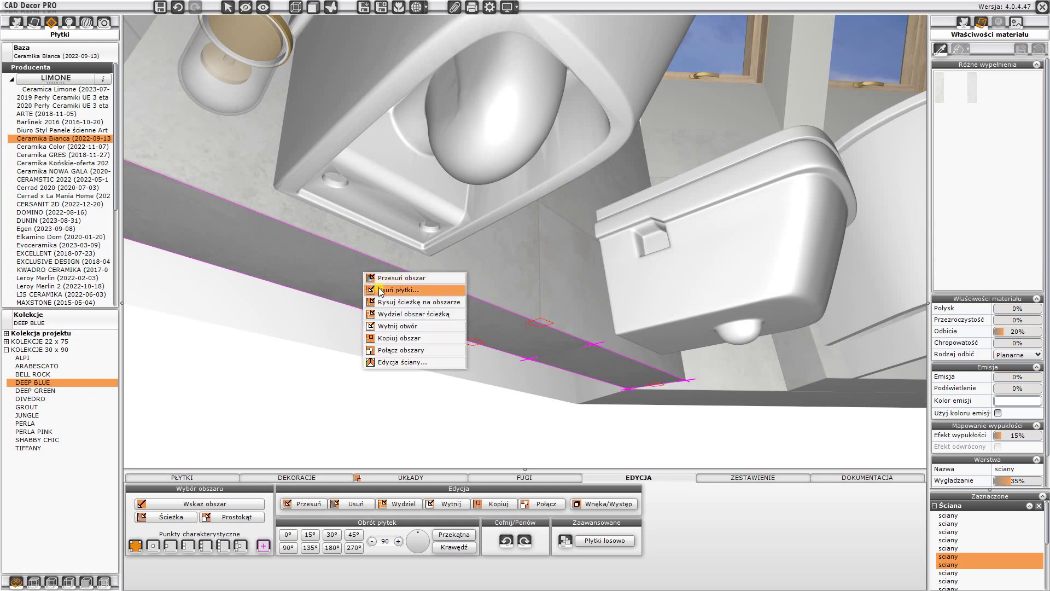
{"action": "left_click", "coordinate": [381, 290]}
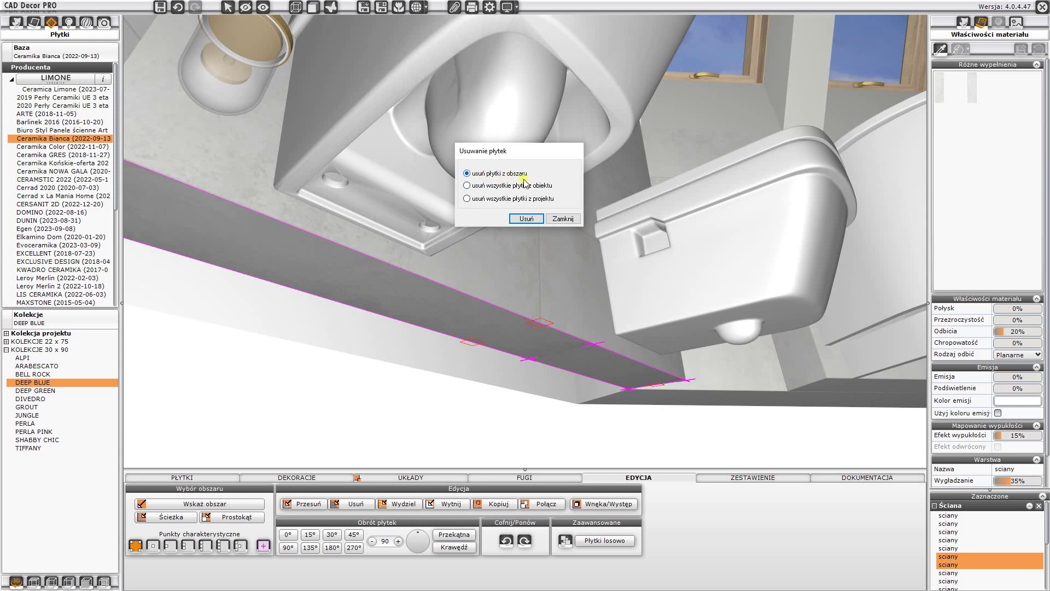
{"action": "left_click", "coordinate": [526, 219]}
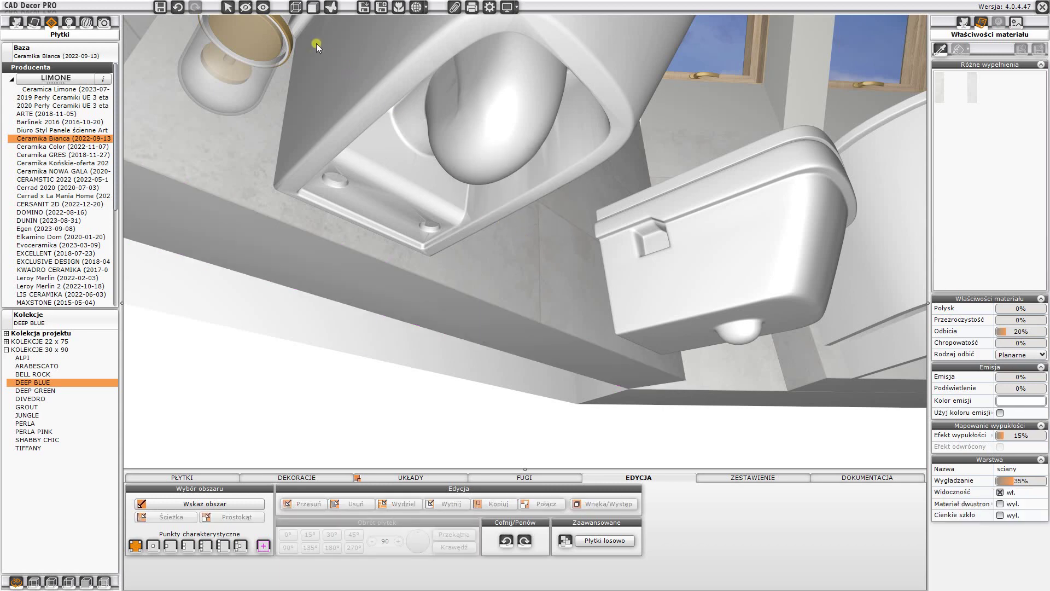
{"action": "left_click", "coordinate": [268, 9]}
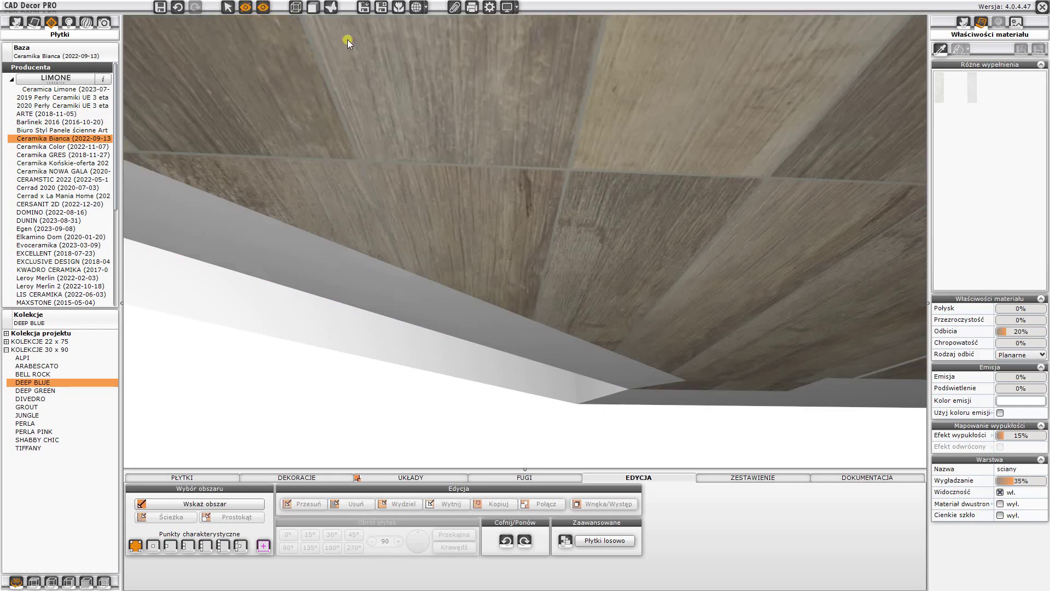
Step: Orbit to the wall above the corner bathtub and select its Grout 30x90 tile area
{"action": "mouse_move", "coordinate": [347, 40]}
{"action": "left_mouse_down"}
{"action": "mouse_move", "coordinate": [537, 141]}
{"action": "mouse_move", "coordinate": [543, 195]}
{"action": "mouse_move", "coordinate": [333, 333]}
{"action": "mouse_move", "coordinate": [673, 234]}
{"action": "mouse_move", "coordinate": [549, 253]}
{"action": "mouse_move", "coordinate": [566, 287]}
{"action": "mouse_move", "coordinate": [551, 298]}
{"action": "mouse_move", "coordinate": [528, 256]}
{"action": "mouse_move", "coordinate": [534, 274]}
{"action": "mouse_move", "coordinate": [542, 257]}
{"action": "mouse_move", "coordinate": [536, 274]}
{"action": "mouse_move", "coordinate": [519, 250]}
{"action": "mouse_move", "coordinate": [458, 268]}
{"action": "mouse_move", "coordinate": [430, 249]}
{"action": "left_mouse_up"}
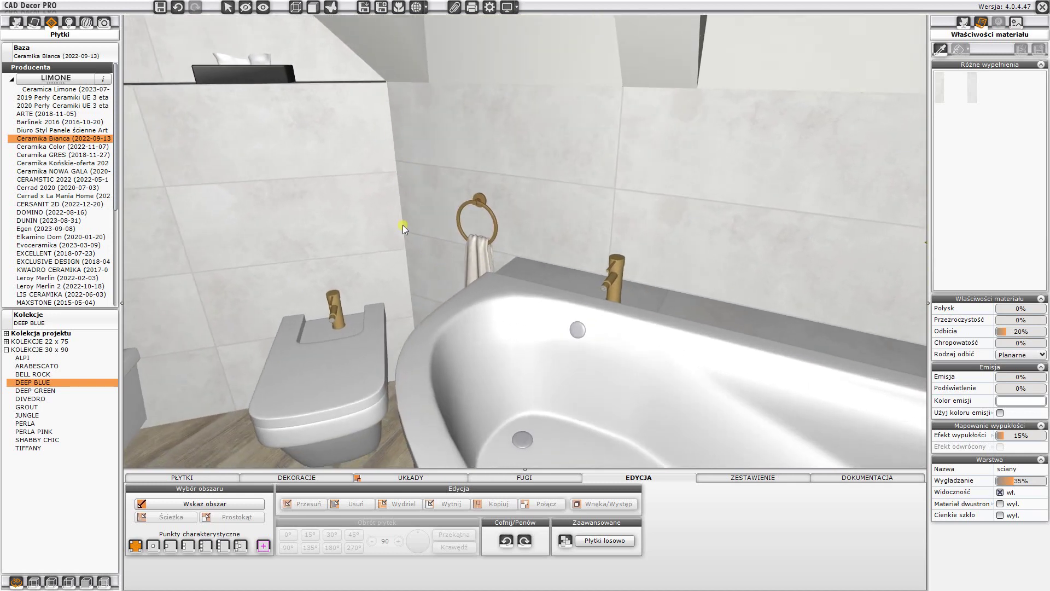
{"action": "mouse_move", "coordinate": [421, 340]}
{"action": "left_mouse_down"}
{"action": "mouse_move", "coordinate": [573, 303]}
{"action": "mouse_move", "coordinate": [518, 284]}
{"action": "left_mouse_up"}
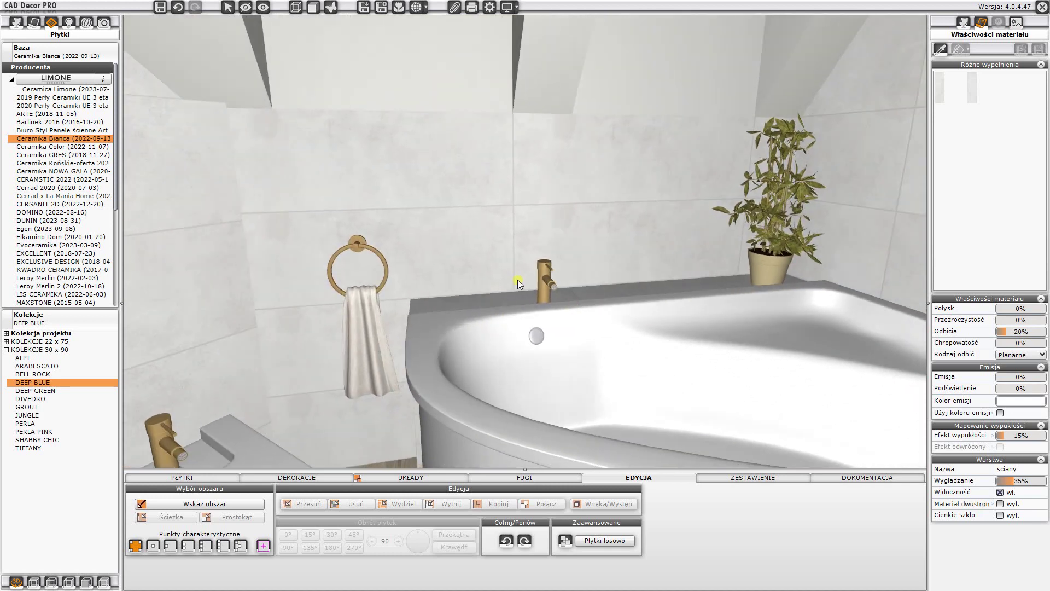
{"action": "left_click", "coordinate": [473, 249]}
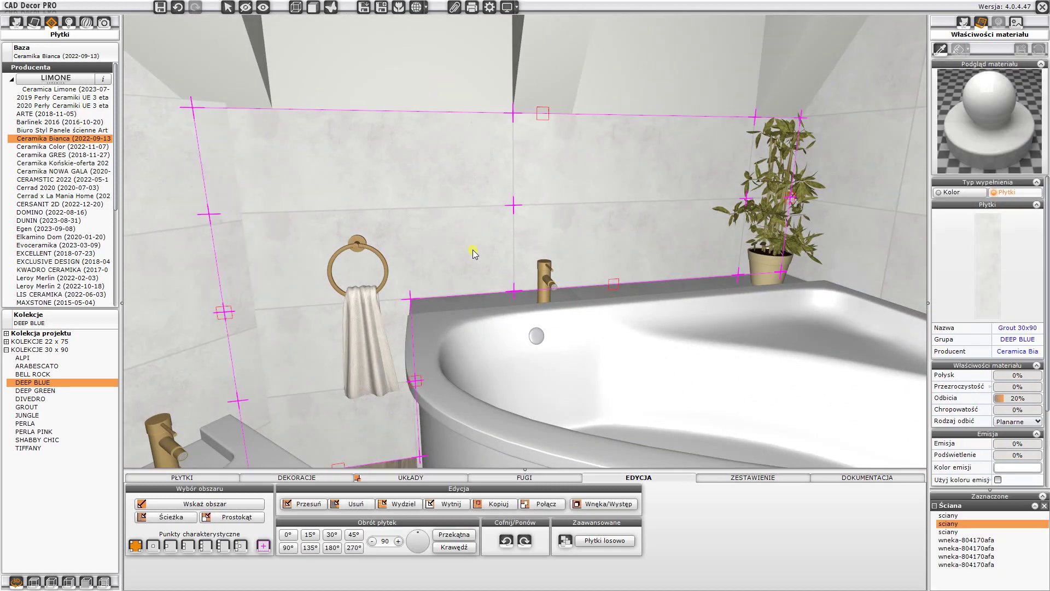
Step: Align the tile layout above the bathtub with the bath corner and enable another characteristic-point snap
{"action": "right_click", "coordinate": [473, 249]}
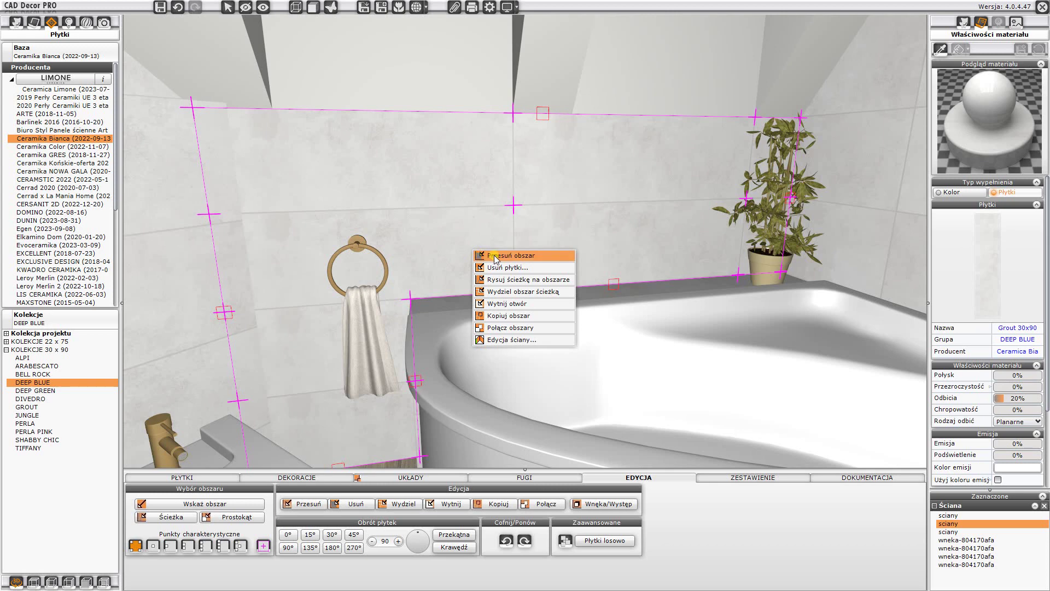
{"action": "left_click", "coordinate": [494, 256]}
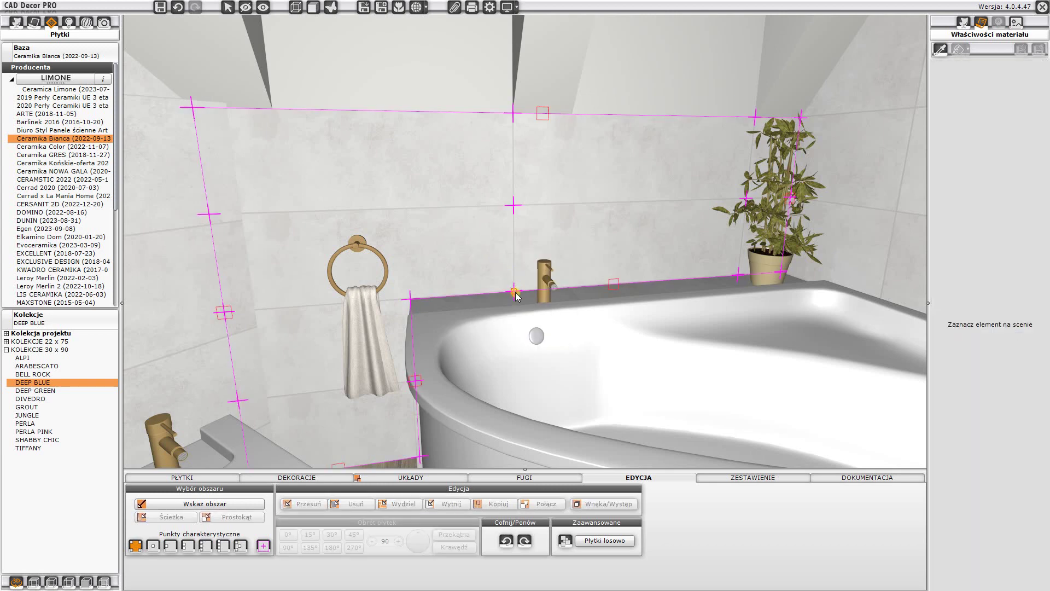
{"action": "left_click", "coordinate": [515, 295]}
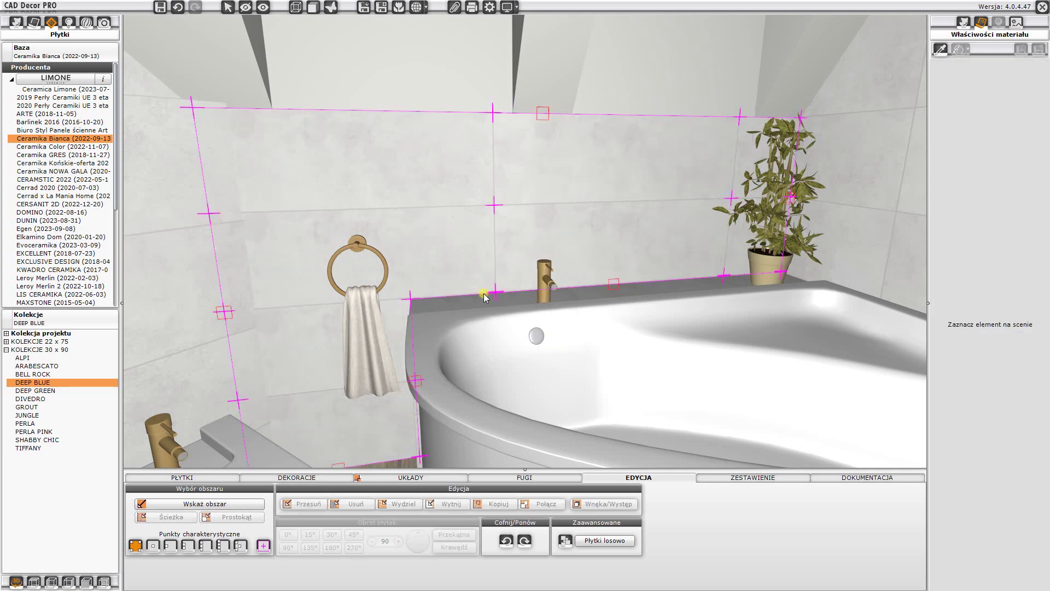
{"action": "left_click", "coordinate": [413, 302]}
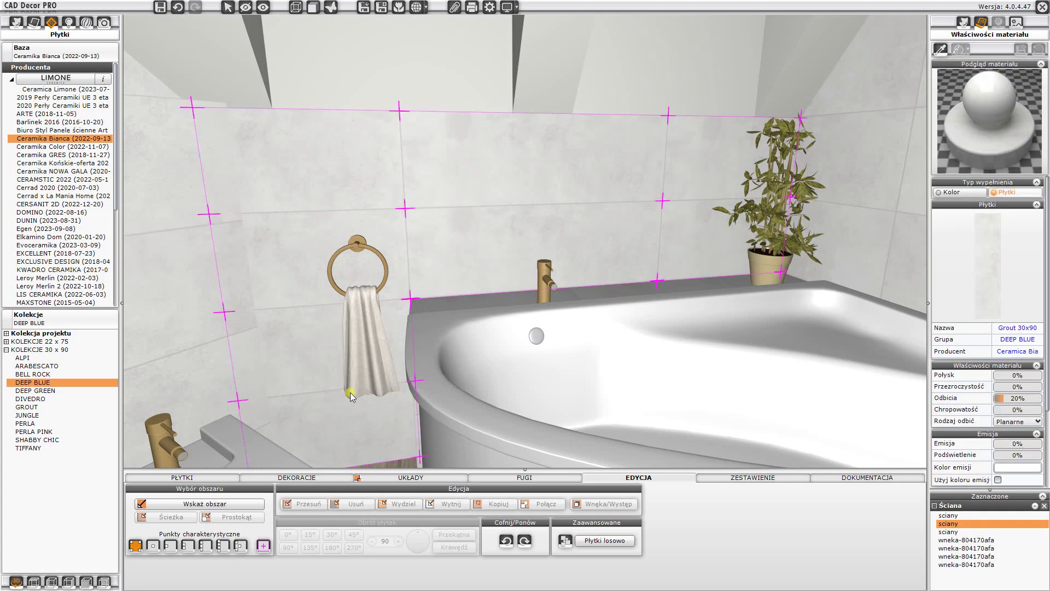
{"action": "left_click", "coordinate": [458, 237]}
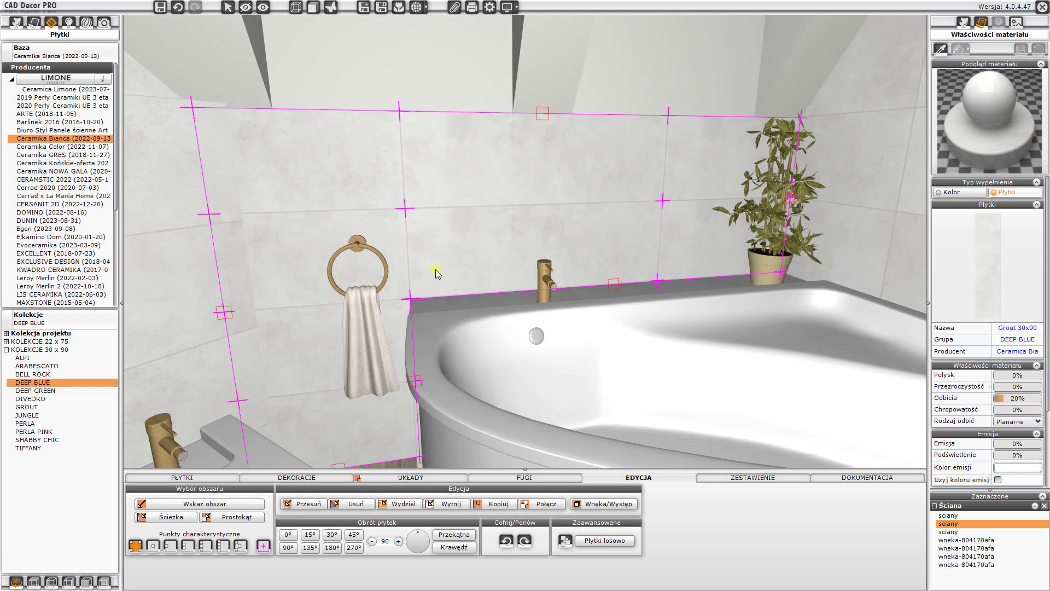
{"action": "left_click", "coordinate": [204, 546]}
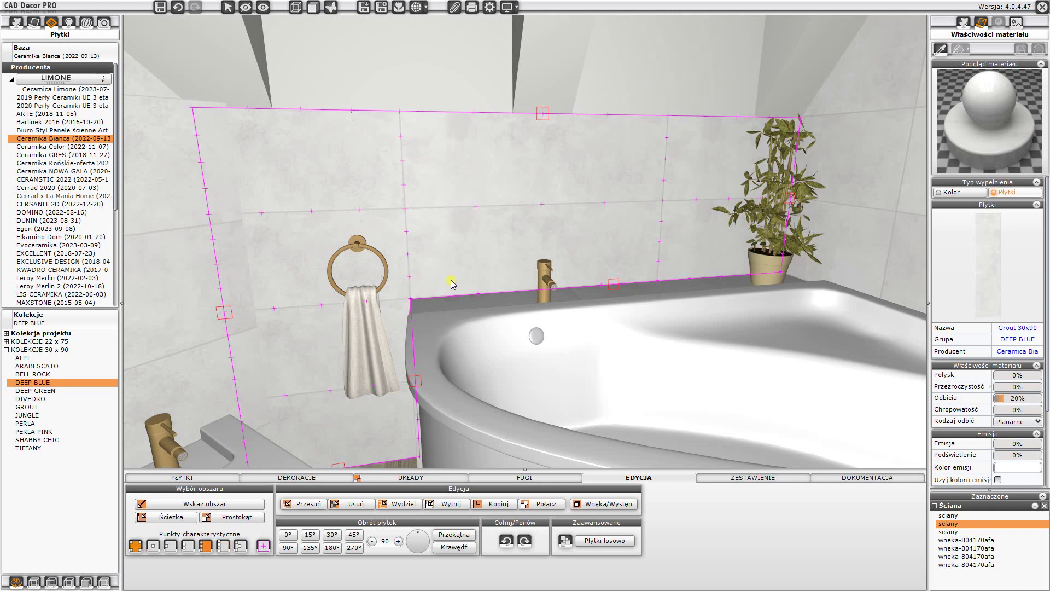
Step: Draw a rectangle from the bath edge along the wall and make it a -150 mm niche
{"action": "left_click", "coordinate": [230, 518]}
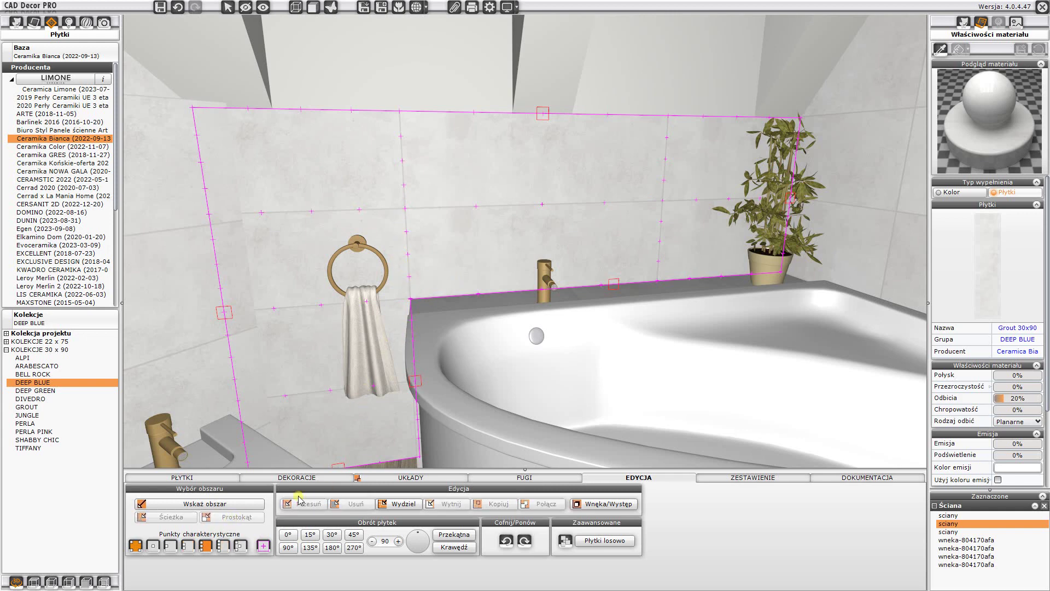
{"action": "left_click", "coordinate": [409, 277]}
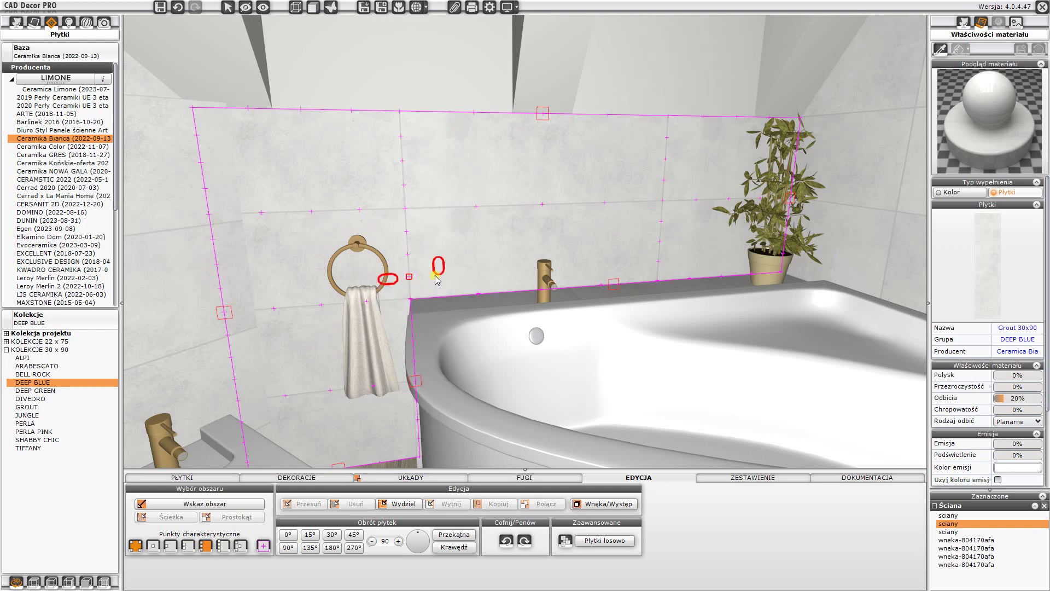
{"action": "left_click", "coordinate": [787, 219]}
{"action": "right_click", "coordinate": [548, 238]}
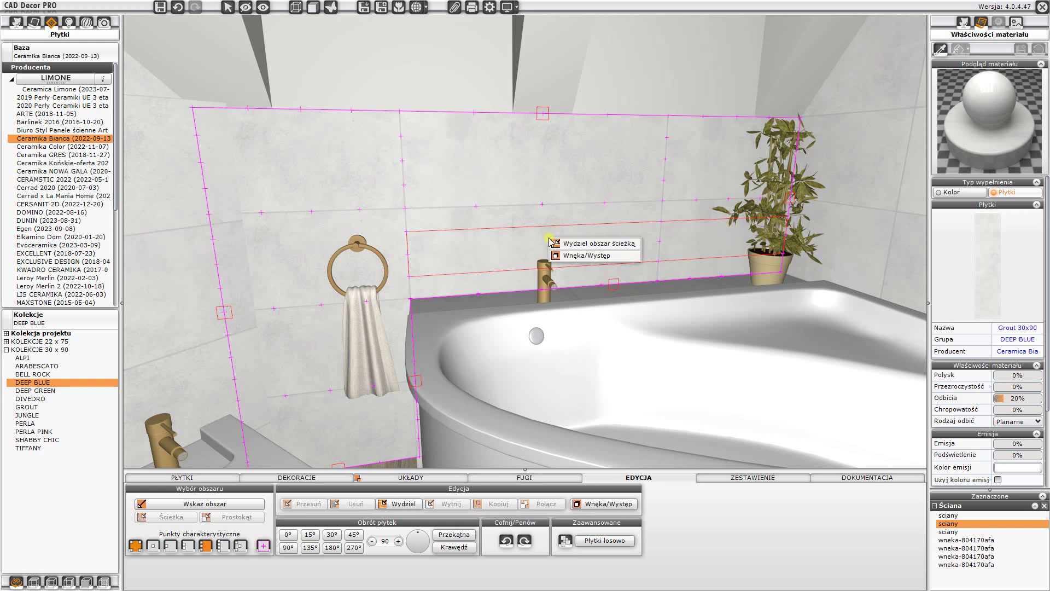
{"action": "left_click", "coordinate": [579, 255]}
{"action": "left_click", "coordinate": [522, 167]}
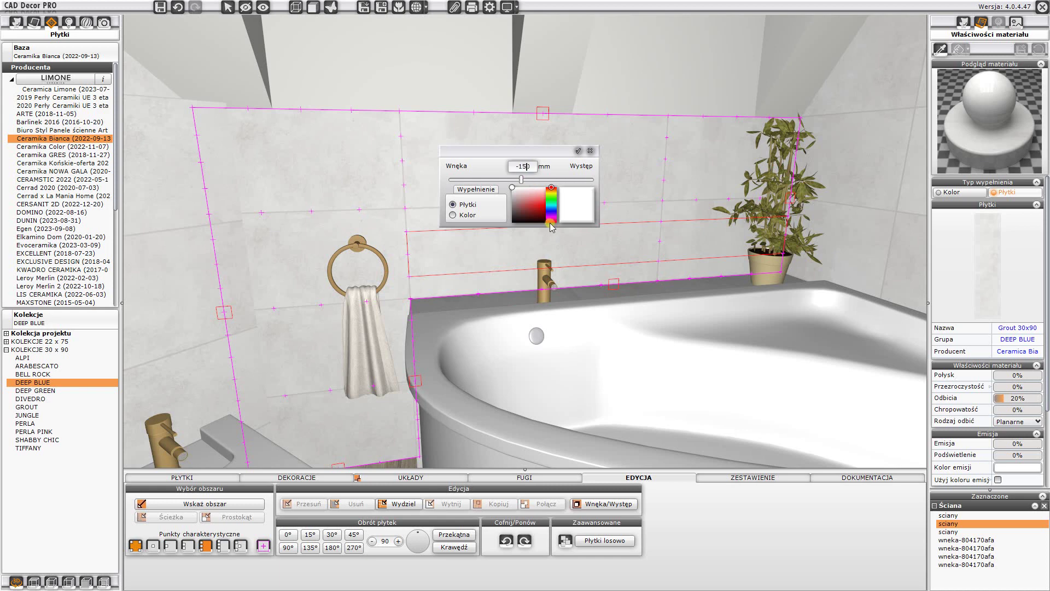
{"action": "left_click", "coordinate": [578, 151]}
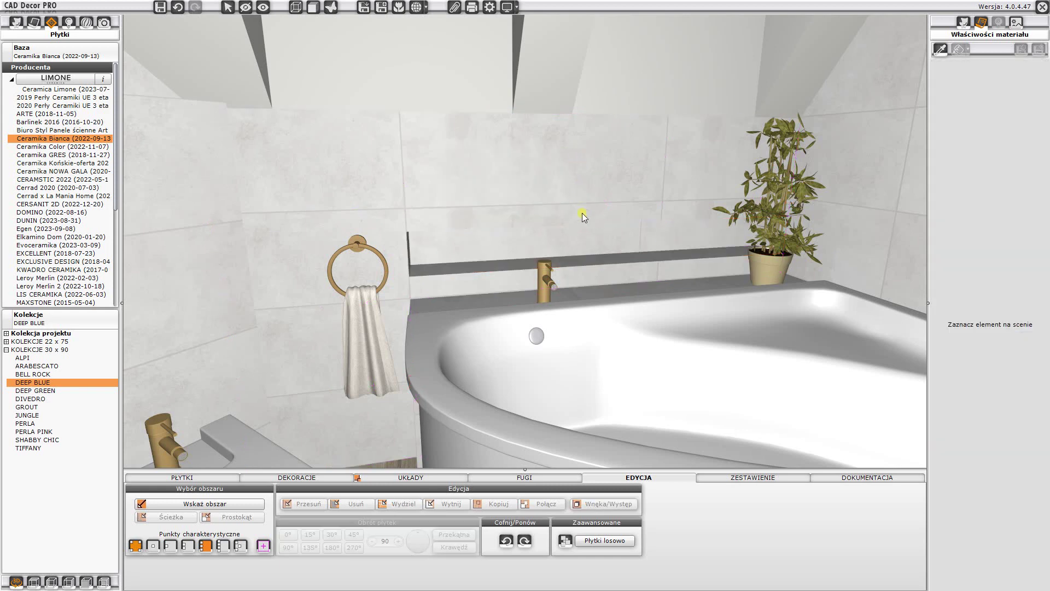
{"action": "mouse_move", "coordinate": [582, 212]}
{"action": "middle_mouse_down"}
{"action": "mouse_move", "coordinate": [528, 241]}
{"action": "mouse_move", "coordinate": [425, 232]}
{"action": "mouse_move", "coordinate": [564, 241]}
{"action": "mouse_move", "coordinate": [689, 218]}
{"action": "mouse_move", "coordinate": [477, 233]}
{"action": "mouse_move", "coordinate": [222, 231]}
{"action": "mouse_move", "coordinate": [429, 249]}
{"action": "mouse_move", "coordinate": [590, 323]}
{"action": "mouse_move", "coordinate": [521, 313]}
{"action": "mouse_move", "coordinate": [507, 293]}
{"action": "middle_mouse_up"}
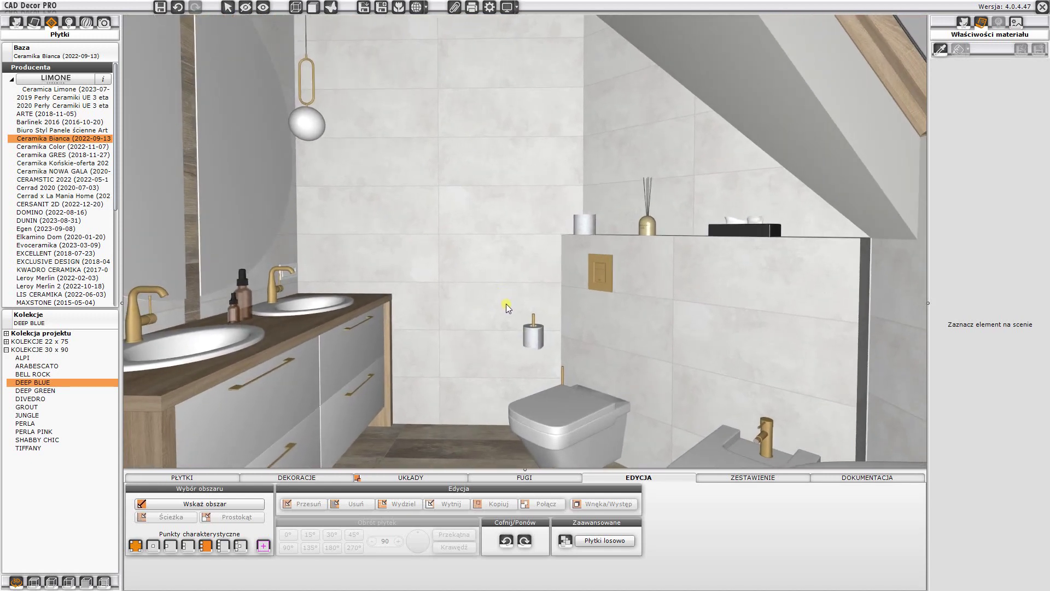
Step: Select the tiled wall area behind the WC
{"action": "left_click", "coordinate": [456, 239]}
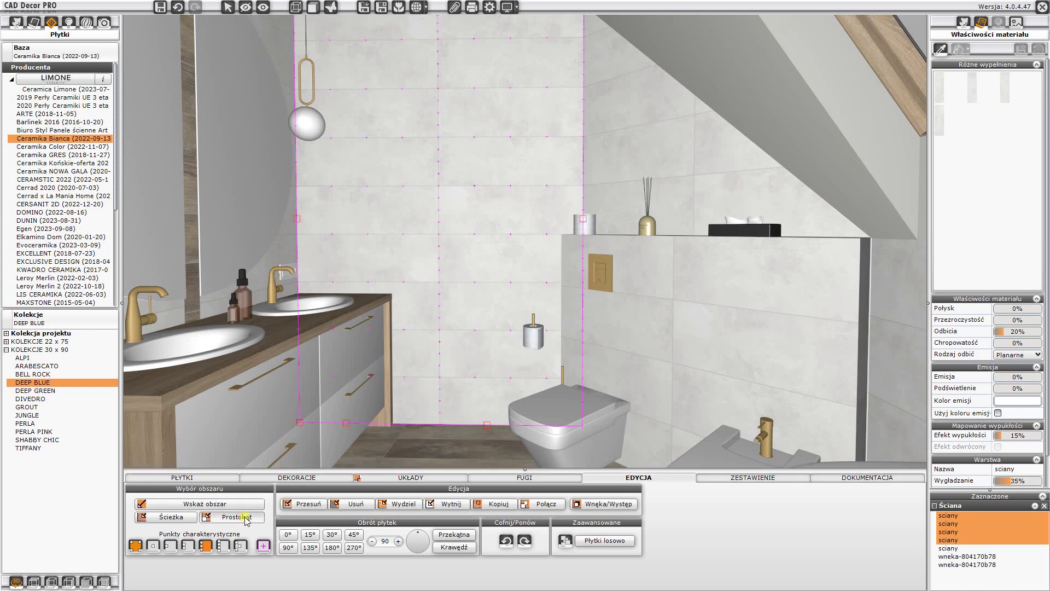
Step: Draw an 899 × 1204 rectangle above the WC and assign it the Wnęka/Występ niche option
{"action": "left_click", "coordinate": [368, 282]}
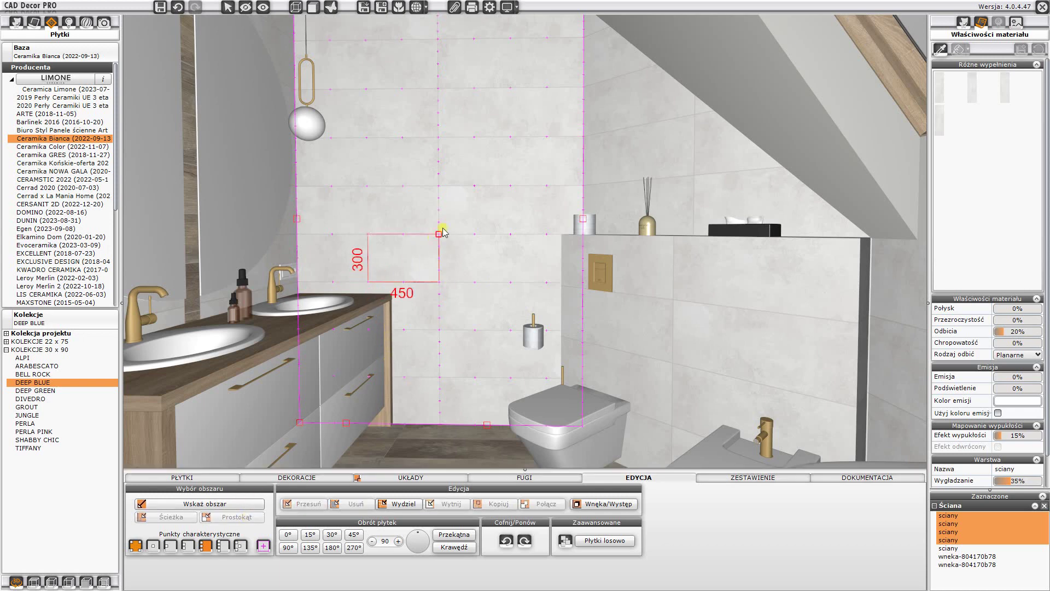
{"action": "left_click", "coordinate": [510, 89]}
{"action": "right_click", "coordinate": [474, 109]}
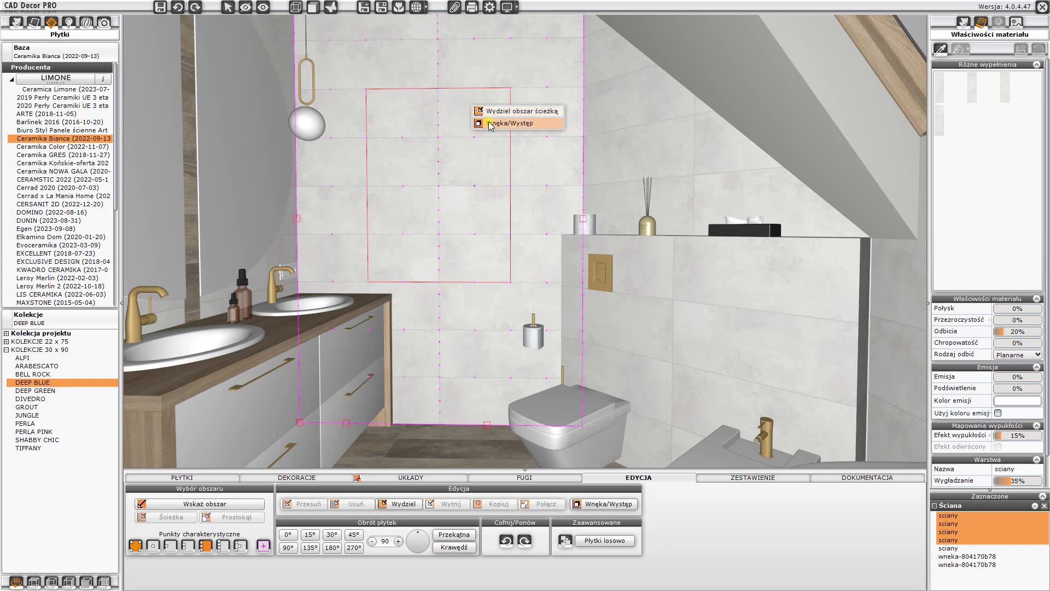
{"action": "left_click", "coordinate": [489, 114]}
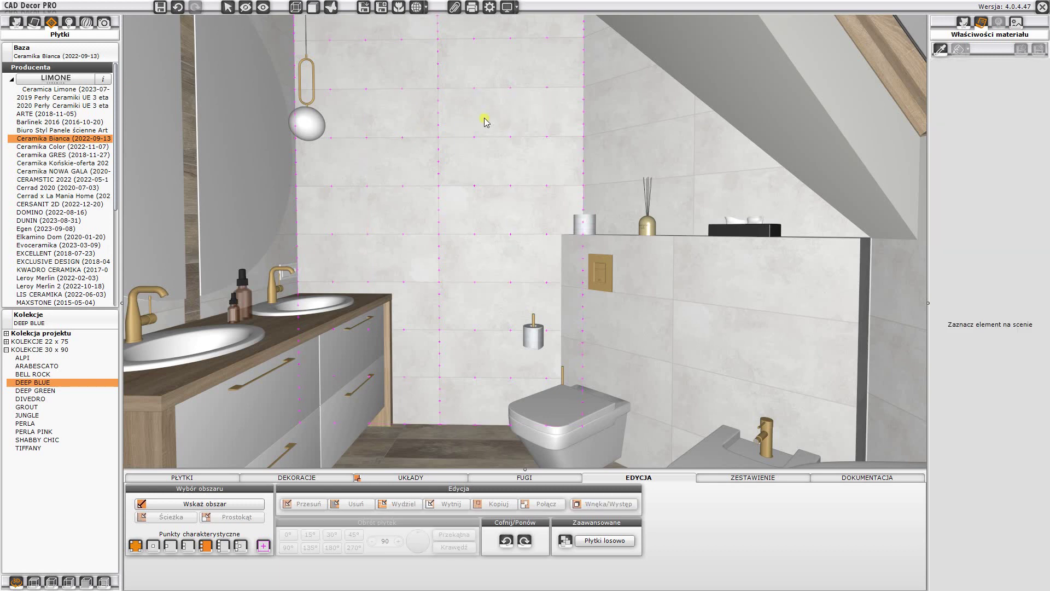
Step: Paint the 899 × 1204 niche above the WC with plain grey #D6D6D6
{"action": "left_click", "coordinate": [457, 128]}
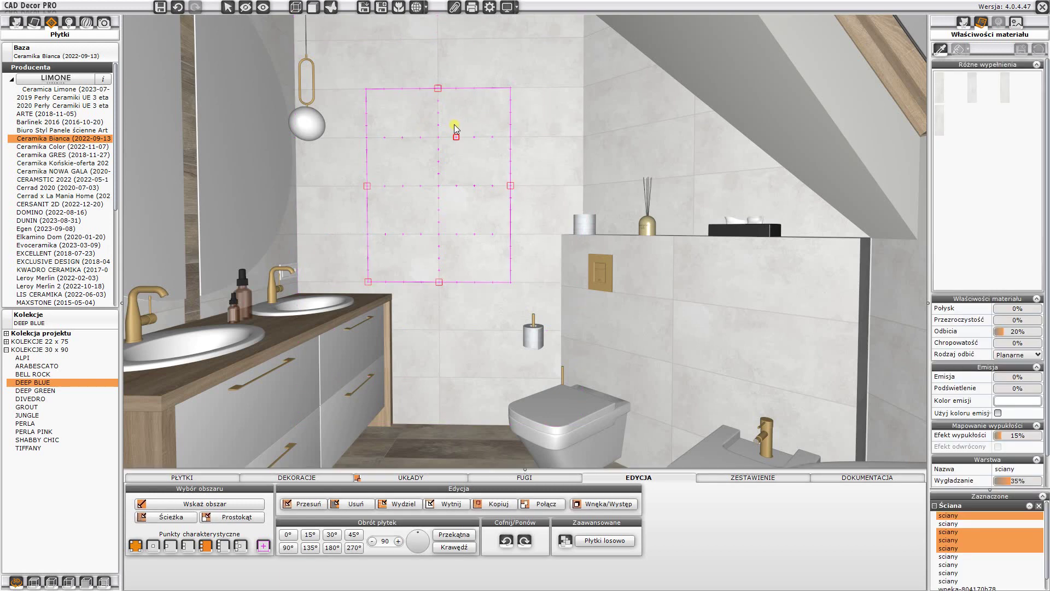
{"action": "key", "text": "Escape"}
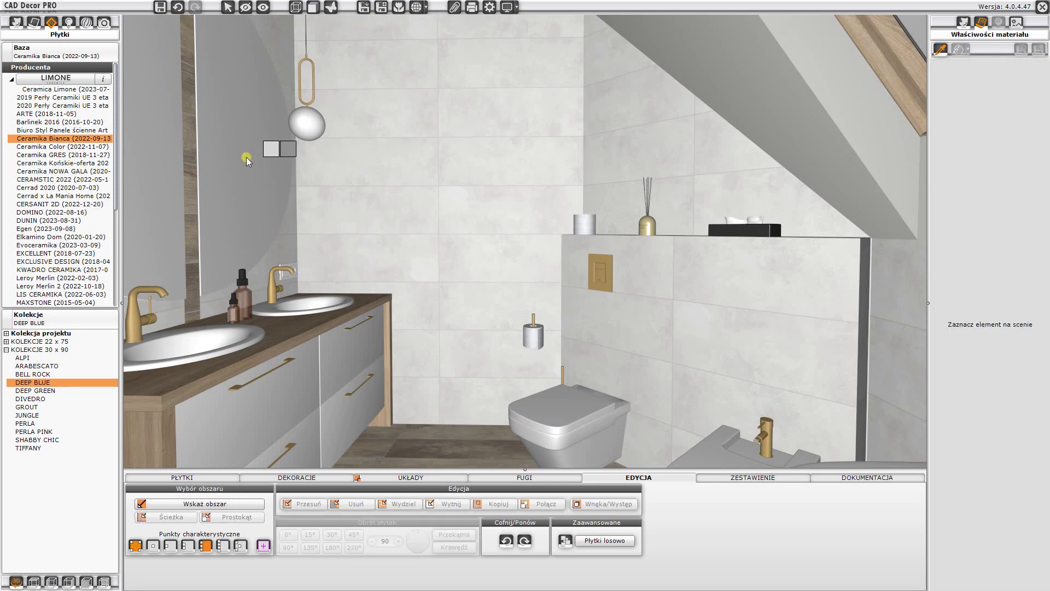
{"action": "left_click", "coordinate": [246, 157]}
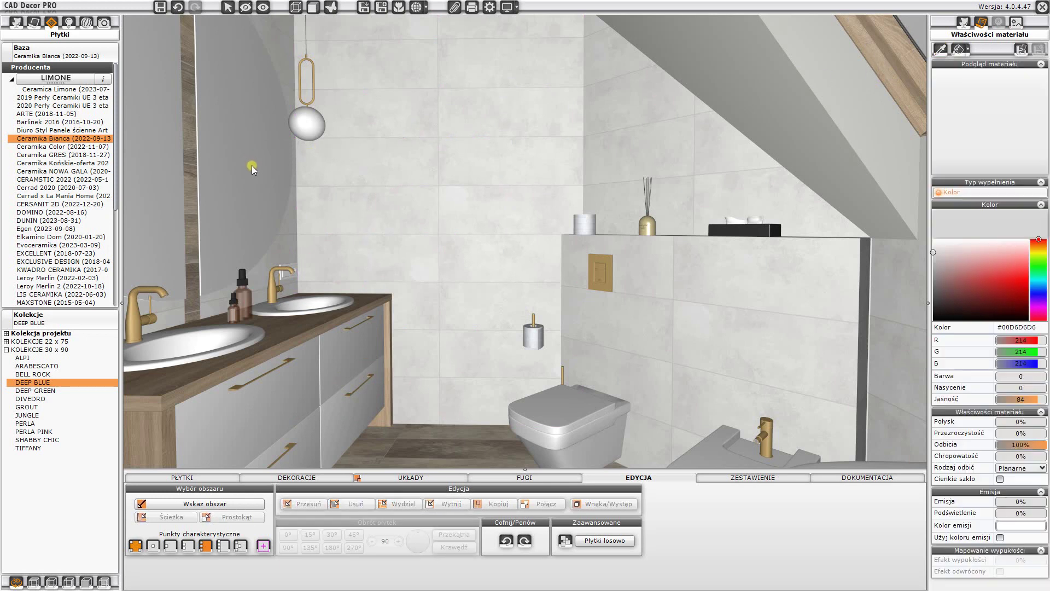
{"action": "left_click", "coordinate": [959, 49]}
{"action": "left_click", "coordinate": [411, 168]}
{"action": "mouse_move", "coordinate": [447, 240]}
{"action": "right_mouse_down"}
{"action": "mouse_move", "coordinate": [402, 234]}
{"action": "mouse_move", "coordinate": [451, 224]}
{"action": "right_mouse_up"}
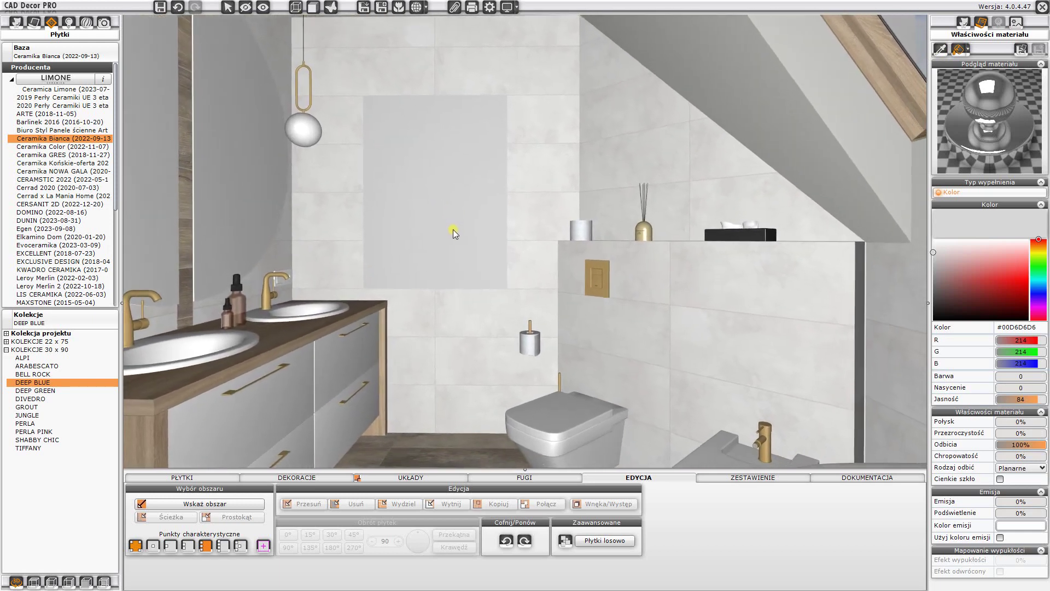